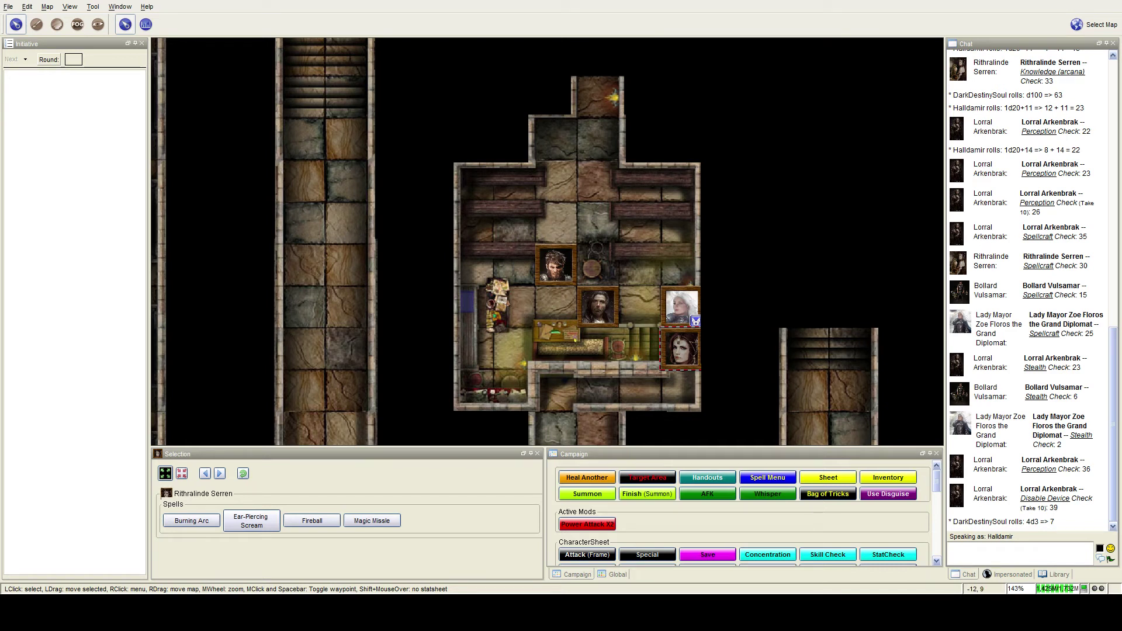
# Deselect Rithralinde Serren's token by clicking empty map space.
pyautogui.click(431, 322)
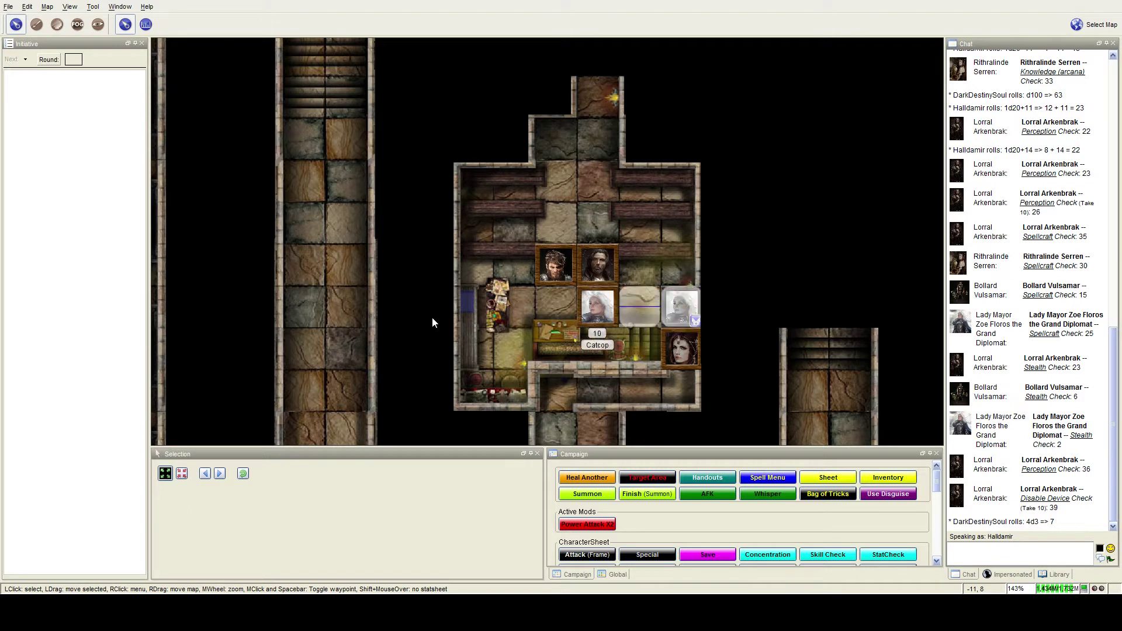
pyautogui.moveTo(681, 348)
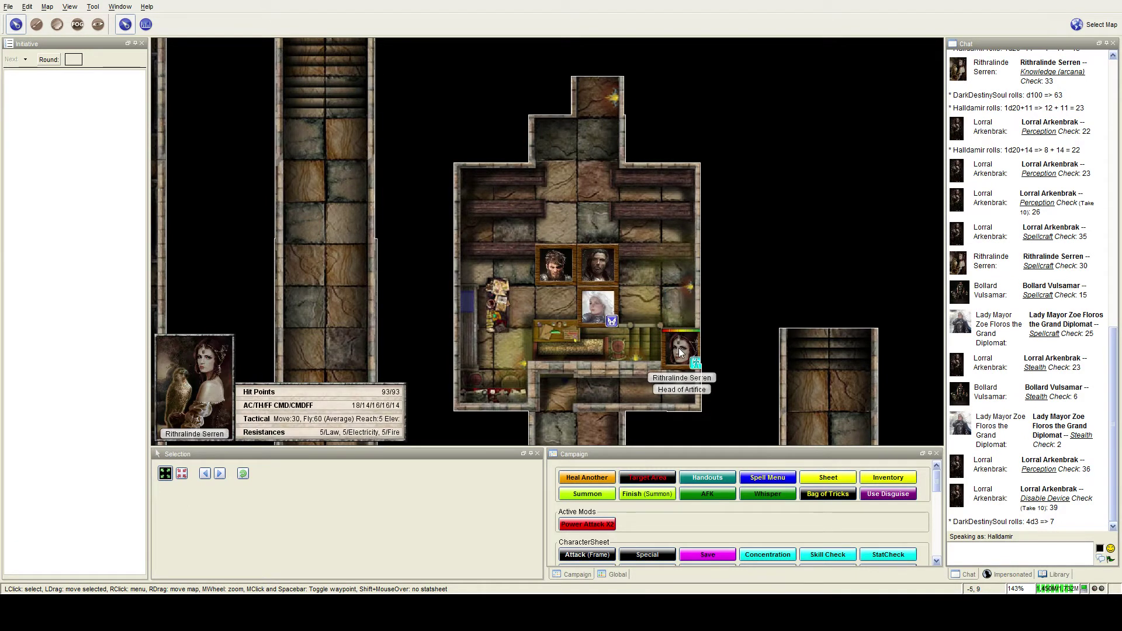
# Move Rithralinde Serren's token one square up-left, beside the white-haired token.
pyautogui.moveTo(682, 349); pyautogui.dragTo(645, 307)
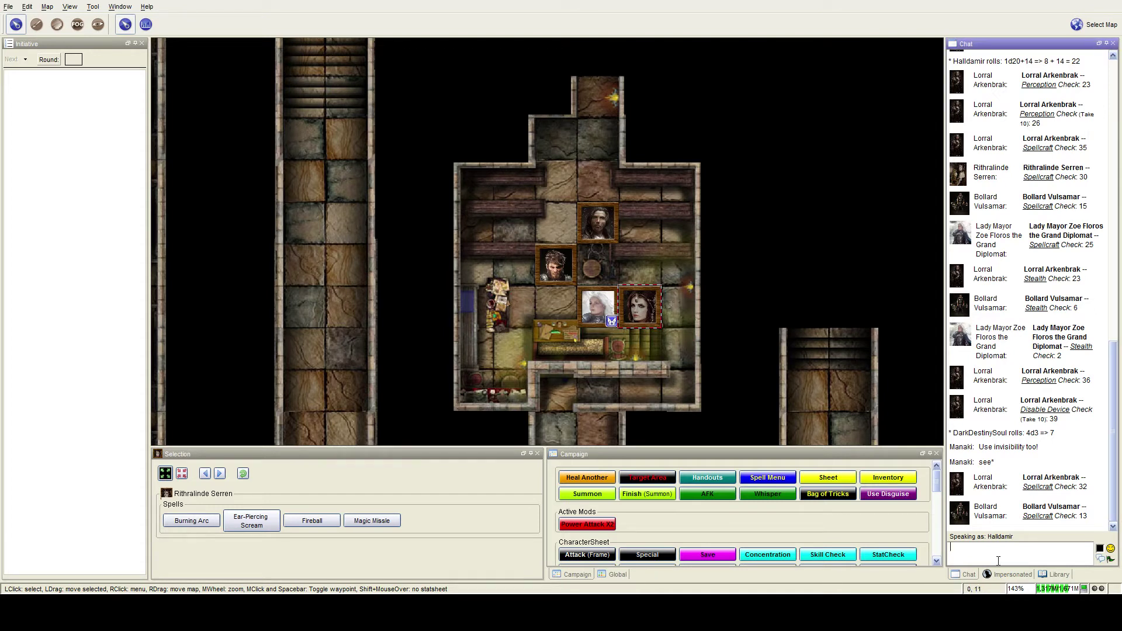
# Roll /r 1d20+11 for Halldamir in chat, totalling 26.
pyautogui.press('Up')
pyautogui.press('Return')
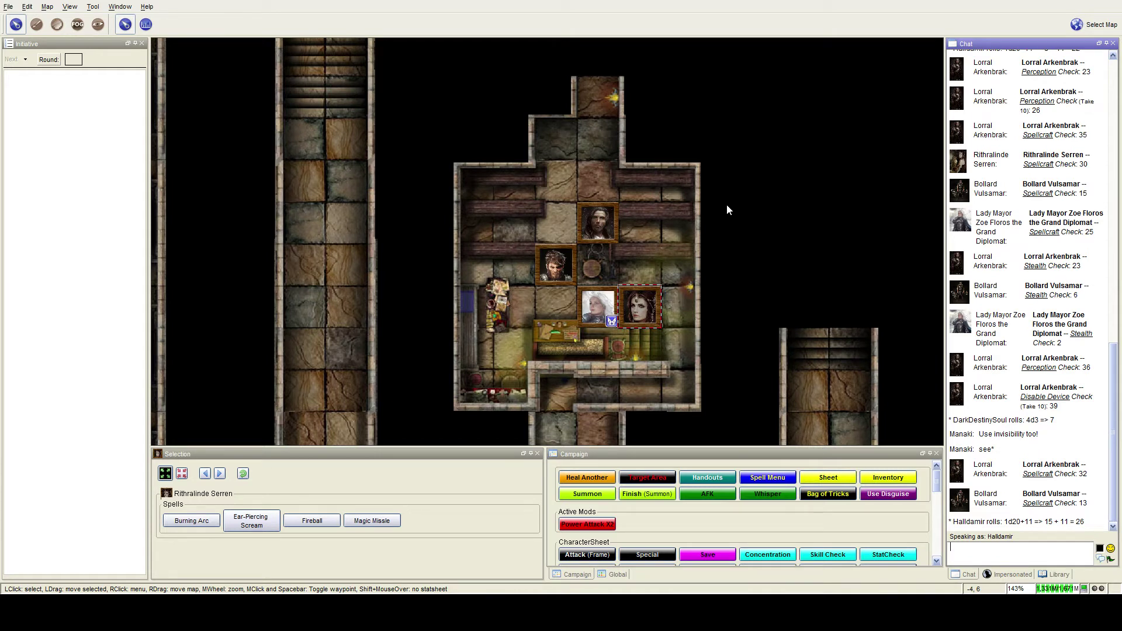
pyautogui.moveTo(641, 307)
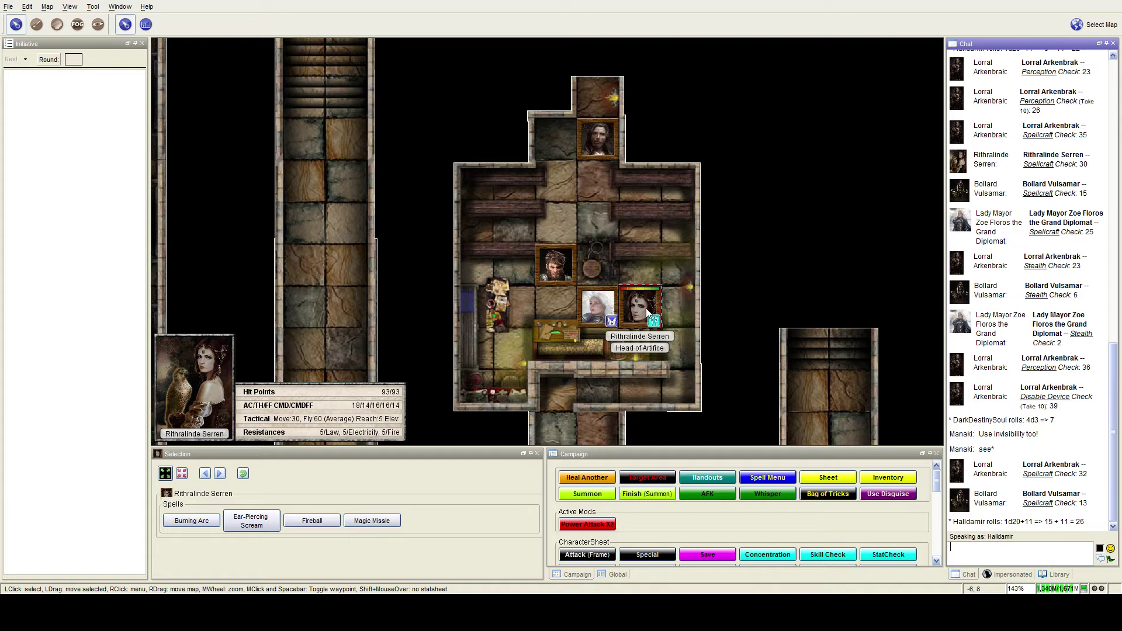
# Move the token to the room's top and pan up to the northern corridor.
pyautogui.moveTo(646, 307); pyautogui.dragTo(598, 265)
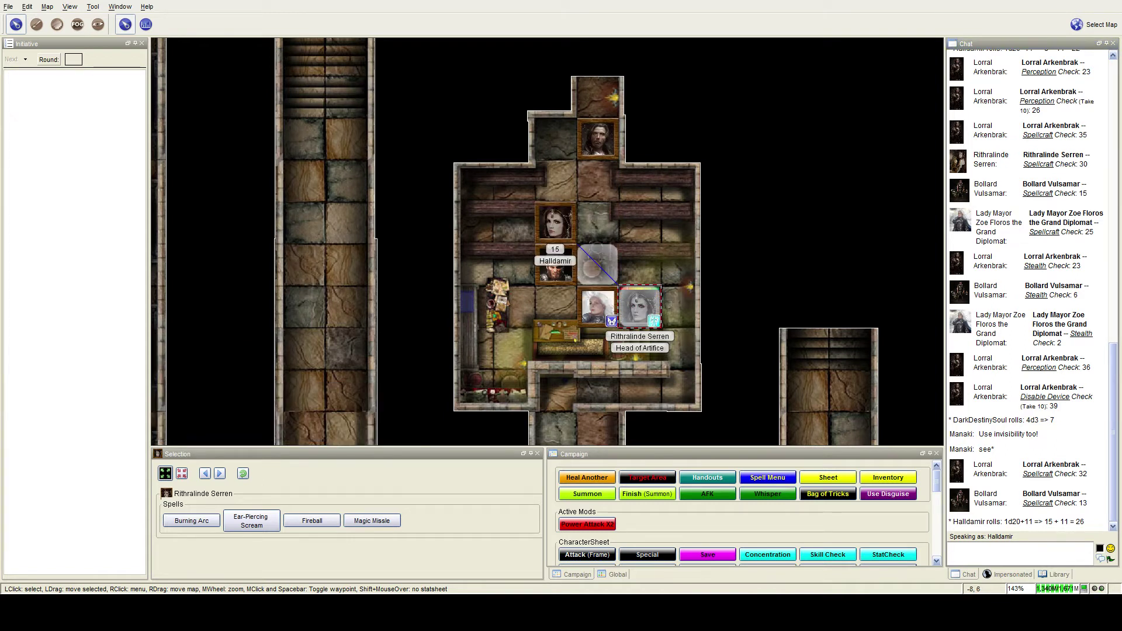
pyautogui.moveTo(718, 188)
pyautogui.mouseDown()
pyautogui.moveTo(720, 266)
pyautogui.moveTo(683, 273)
pyautogui.mouseUp()
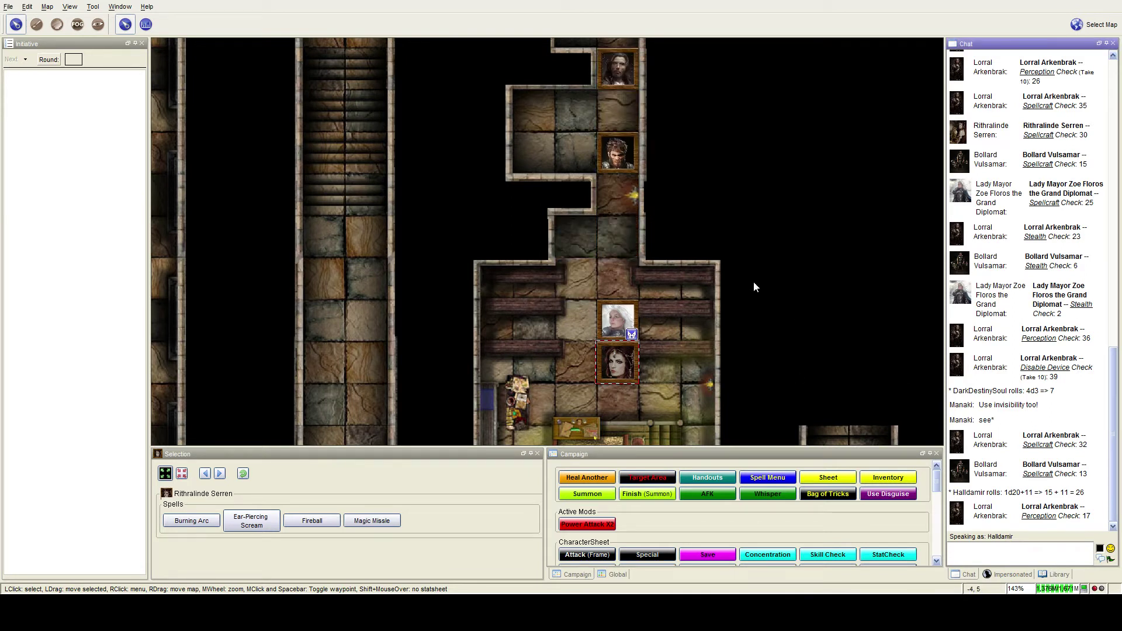
# Pan north after the party and deselect Rithralinde Serren's token.
pyautogui.moveTo(750, 273)
pyautogui.mouseDown()
pyautogui.moveTo(744, 340)
pyautogui.moveTo(750, 309)
pyautogui.mouseUp()
pyautogui.click(749, 309)
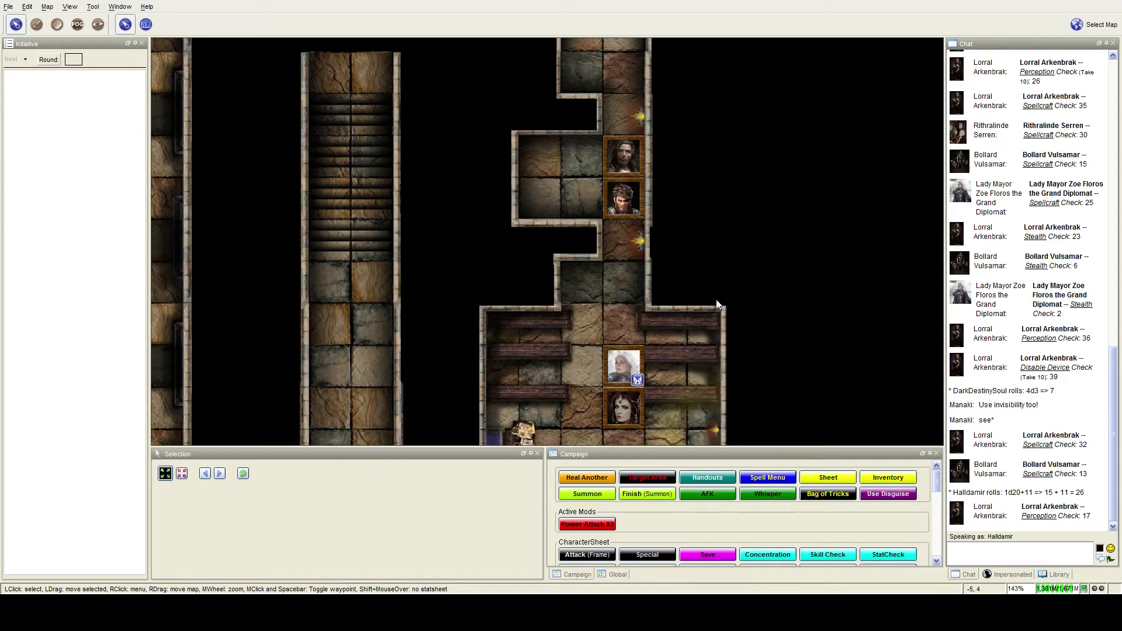
pyautogui.scroll(-4, 686, 291)
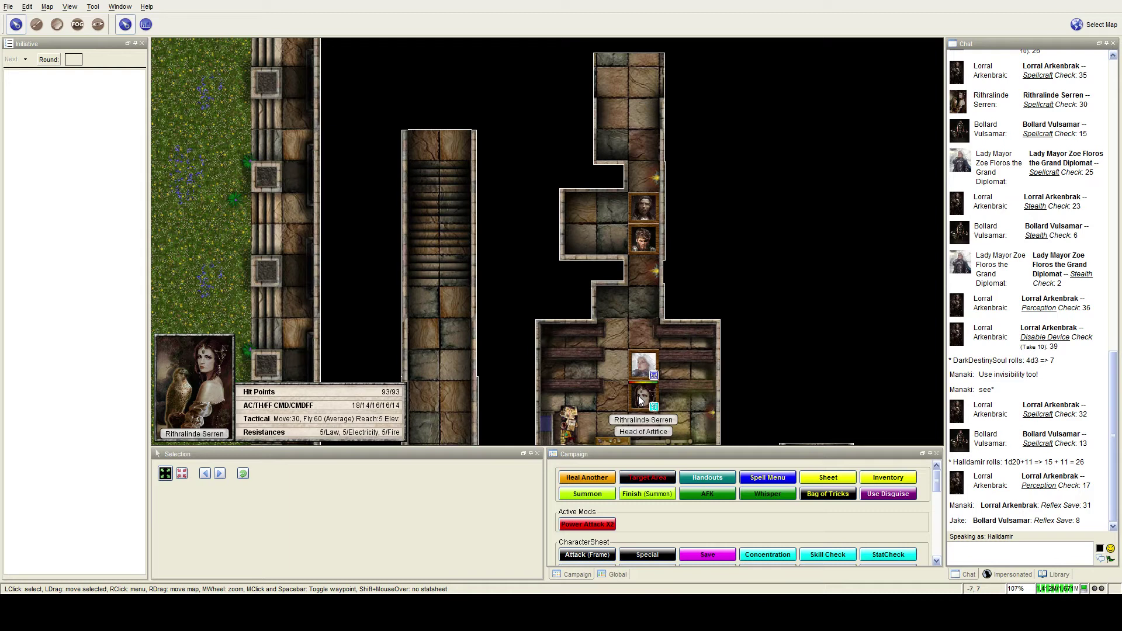
# Pan the map to follow the party upward.
pyautogui.moveTo(643, 396)
pyautogui.moveTo(783, 198); pyautogui.dragTo(781, 228)
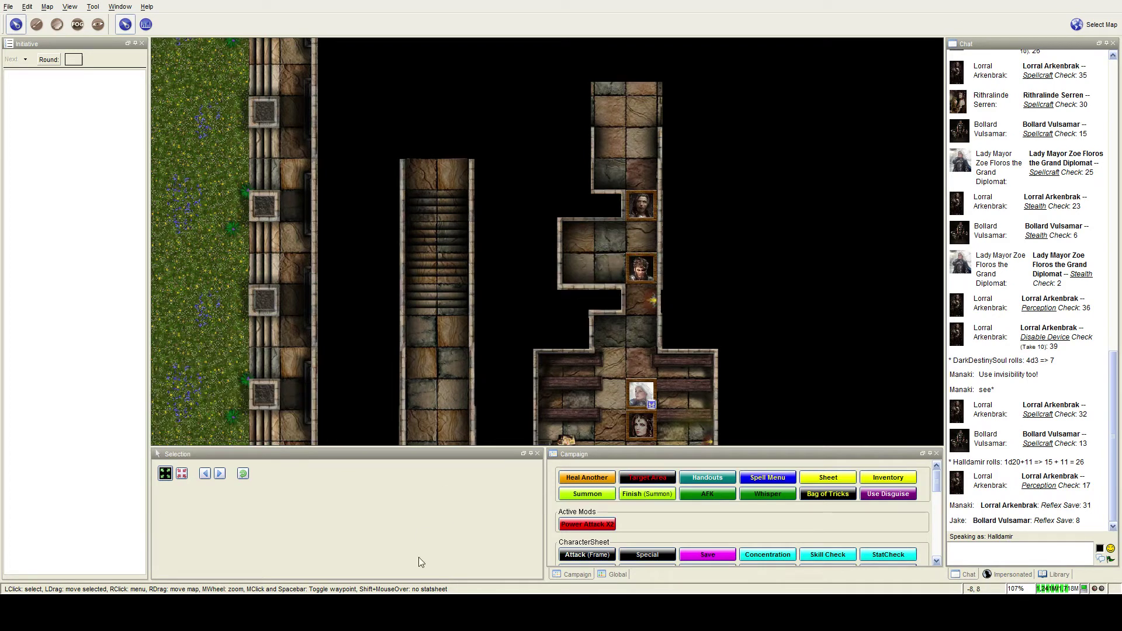
pyautogui.scroll(2, 618, 290)
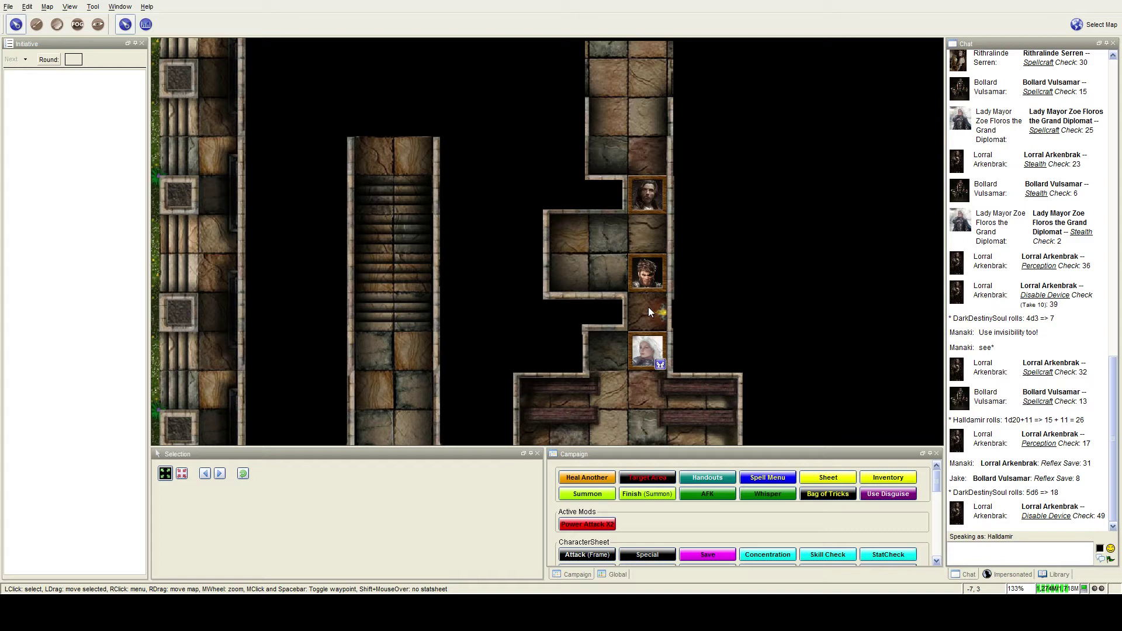
pyautogui.scroll(-3, 648, 308)
pyautogui.click(634, 381)
pyautogui.moveTo(634, 382); pyautogui.dragTo(646, 312)
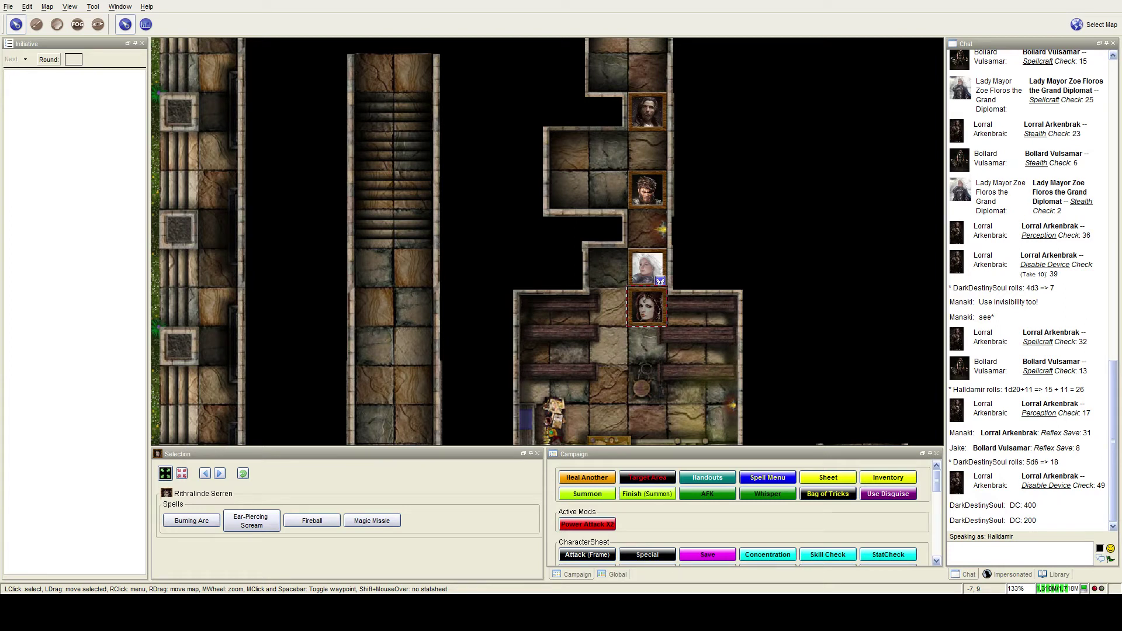
# Pan up the corridor until the two upper tokens are visible.
pyautogui.moveTo(649, 149)
pyautogui.mouseDown()
pyautogui.moveTo(498, 277)
pyautogui.moveTo(492, 217)
pyautogui.moveTo(483, 265)
pyautogui.mouseUp()
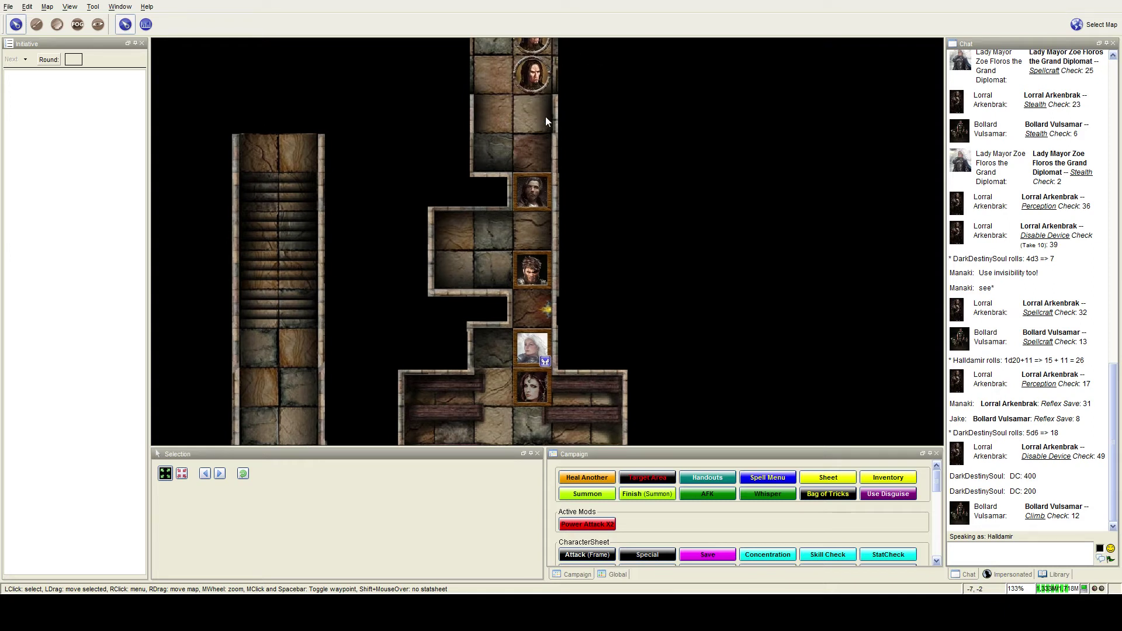
pyautogui.moveTo(545, 117); pyautogui.dragTo(527, 200)
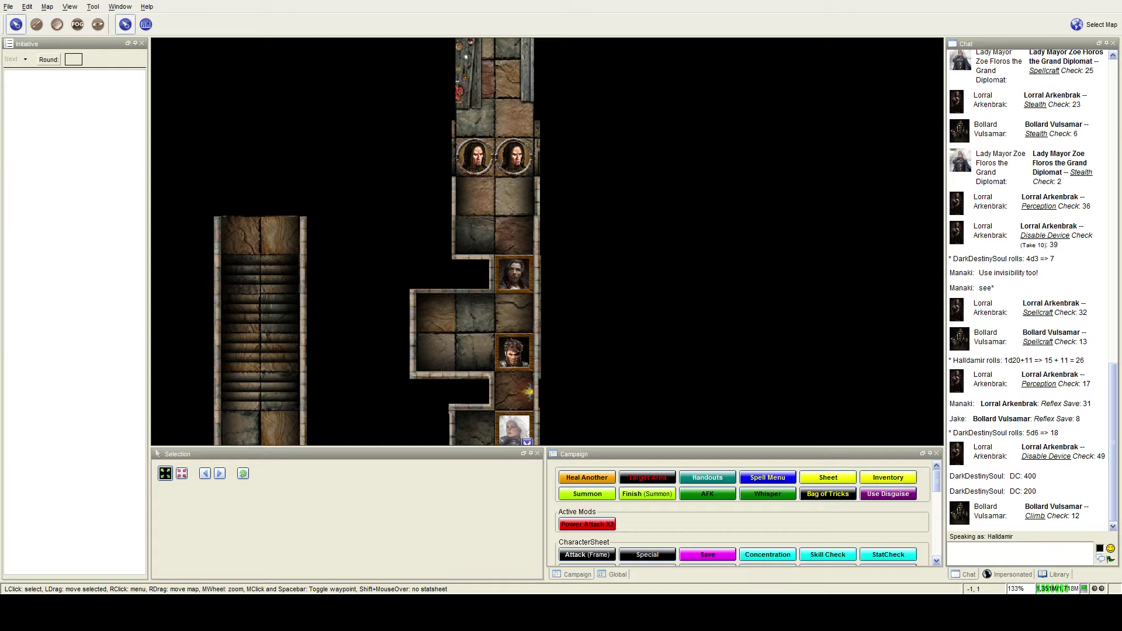
pyautogui.scroll(-1, 699, 329)
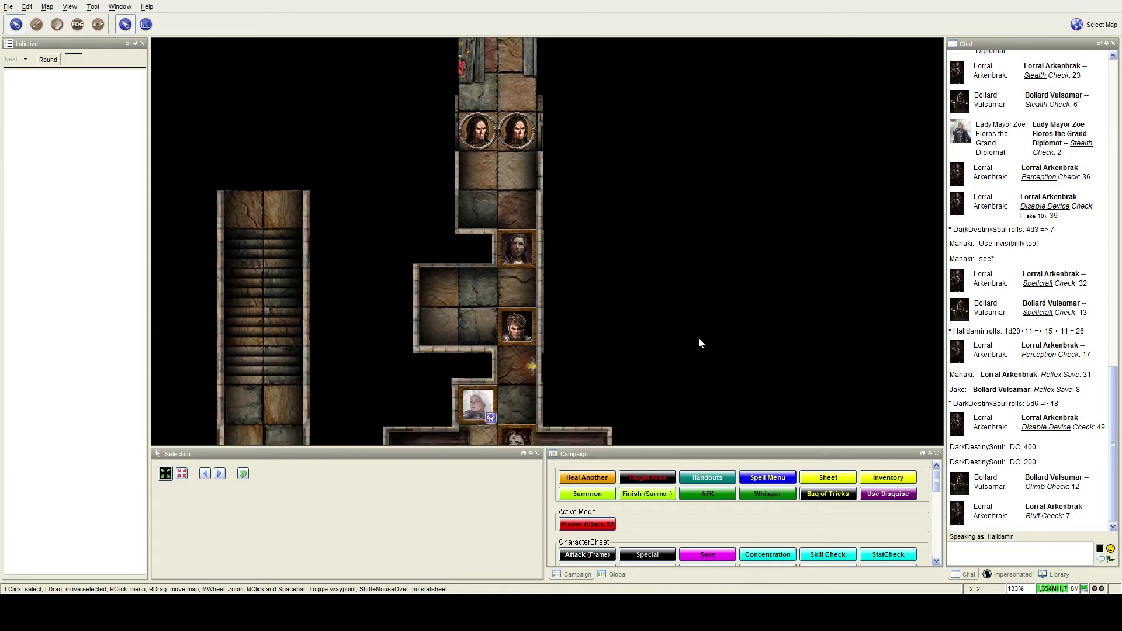
# Pan the view along the corridor toward the upper room.
pyautogui.moveTo(699, 329); pyautogui.dragTo(669, 267)
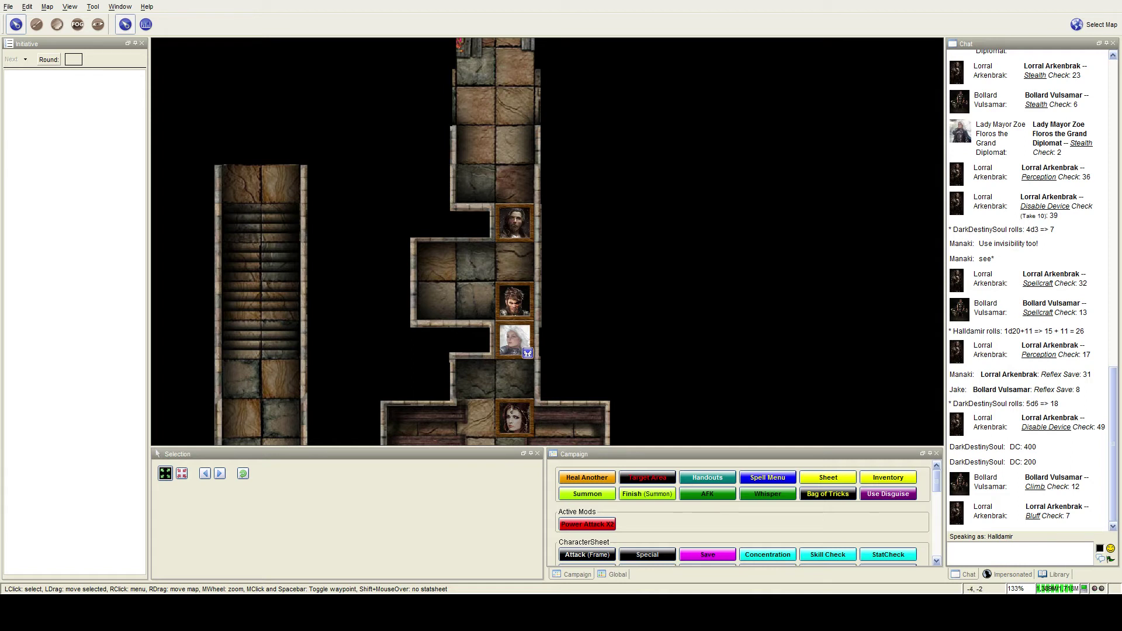
pyautogui.scroll(-3, 624, 189)
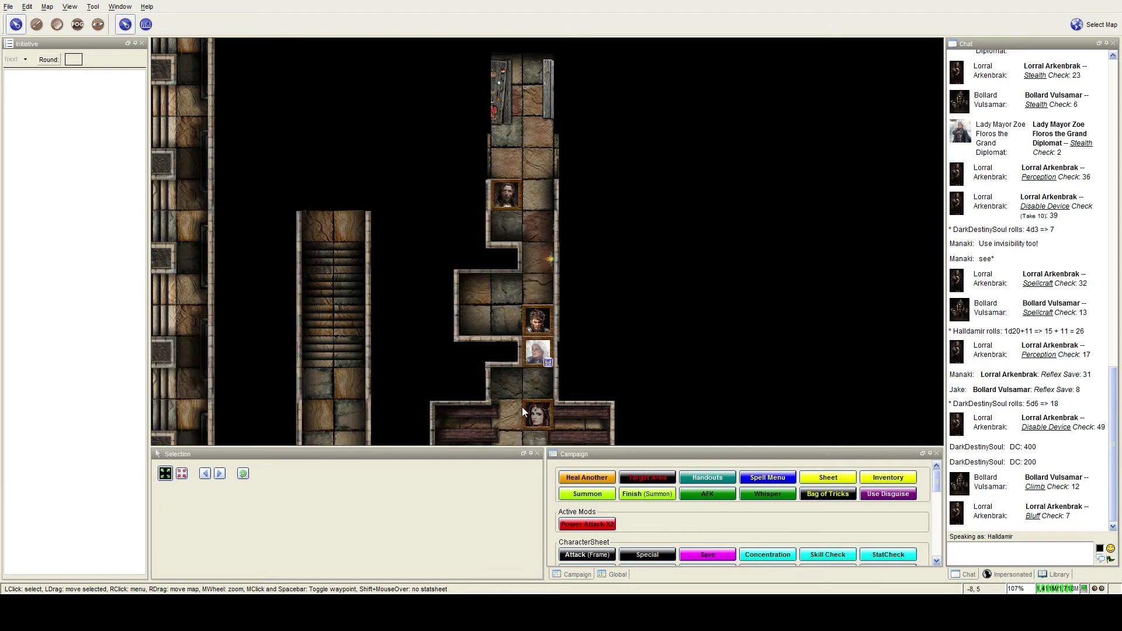
# Select Rithralinde Serren's token in the corridor.
pyautogui.click(538, 420)
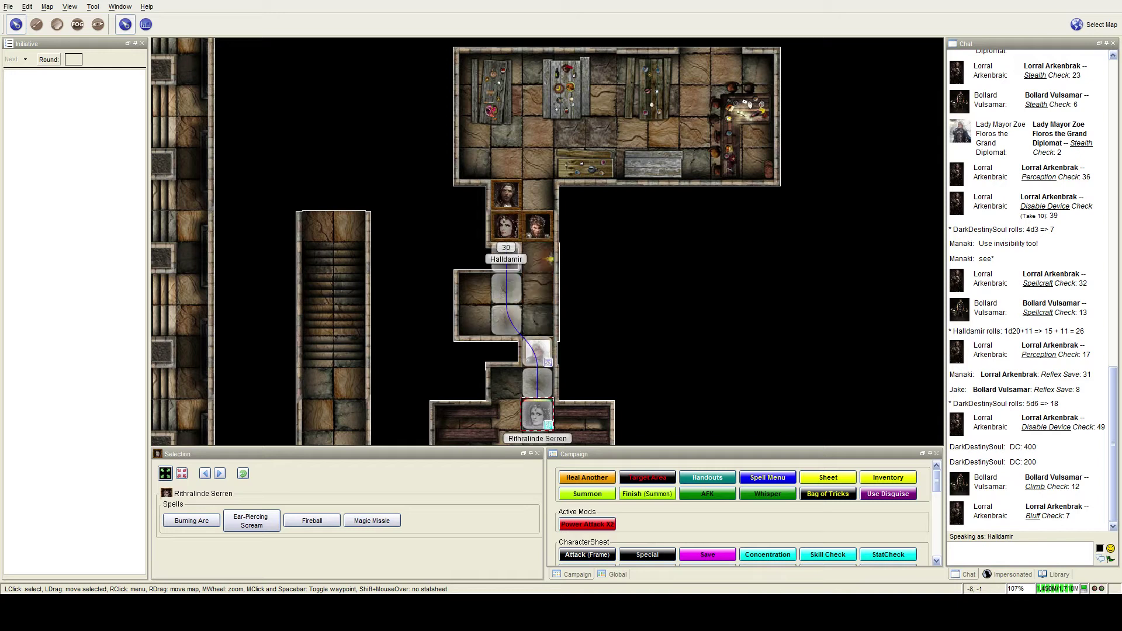
pyautogui.scroll(3, 600, 334)
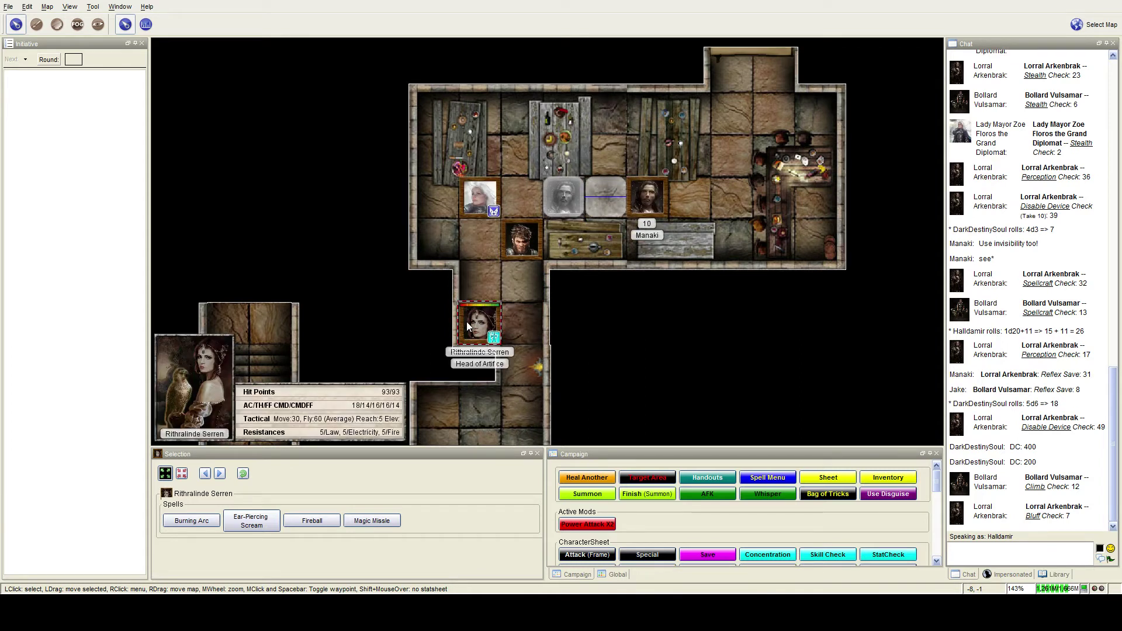
# Move Rithralinde Serren into the upper room, then three squares (15 ft) east.
pyautogui.moveTo(479, 334); pyautogui.dragTo(561, 159)
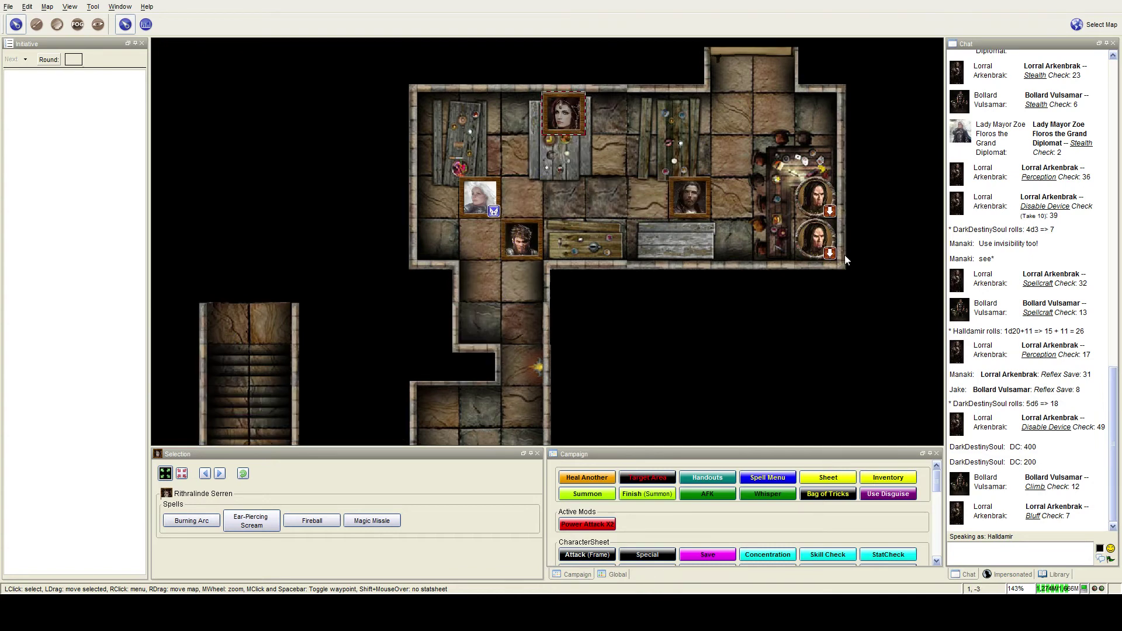
pyautogui.scroll(-1, 674, 242)
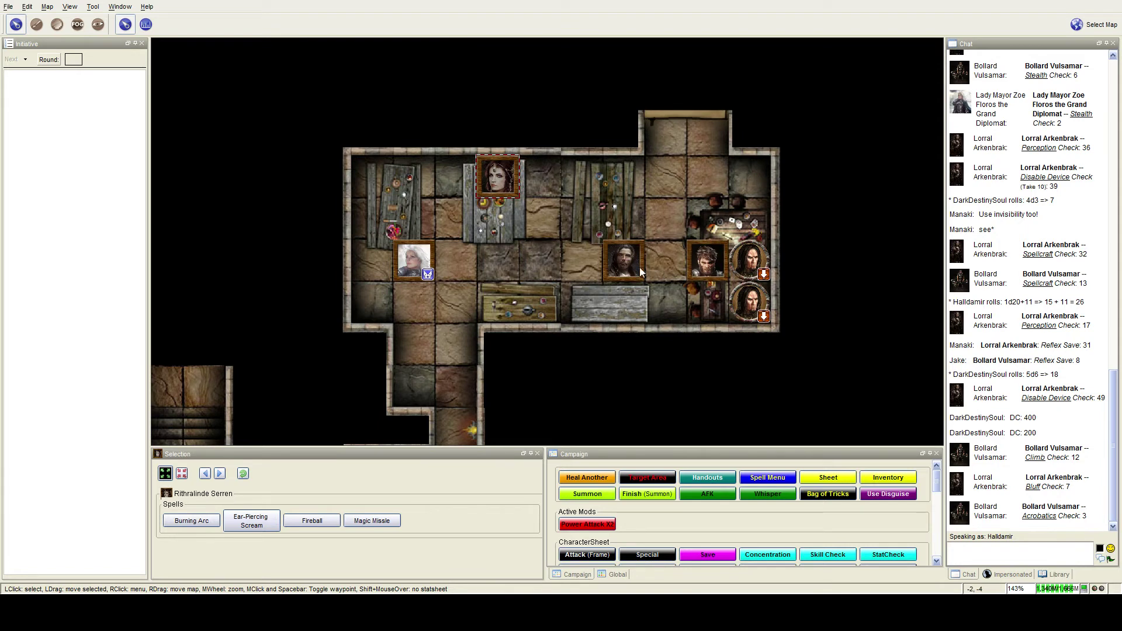
pyautogui.moveTo(498, 178)
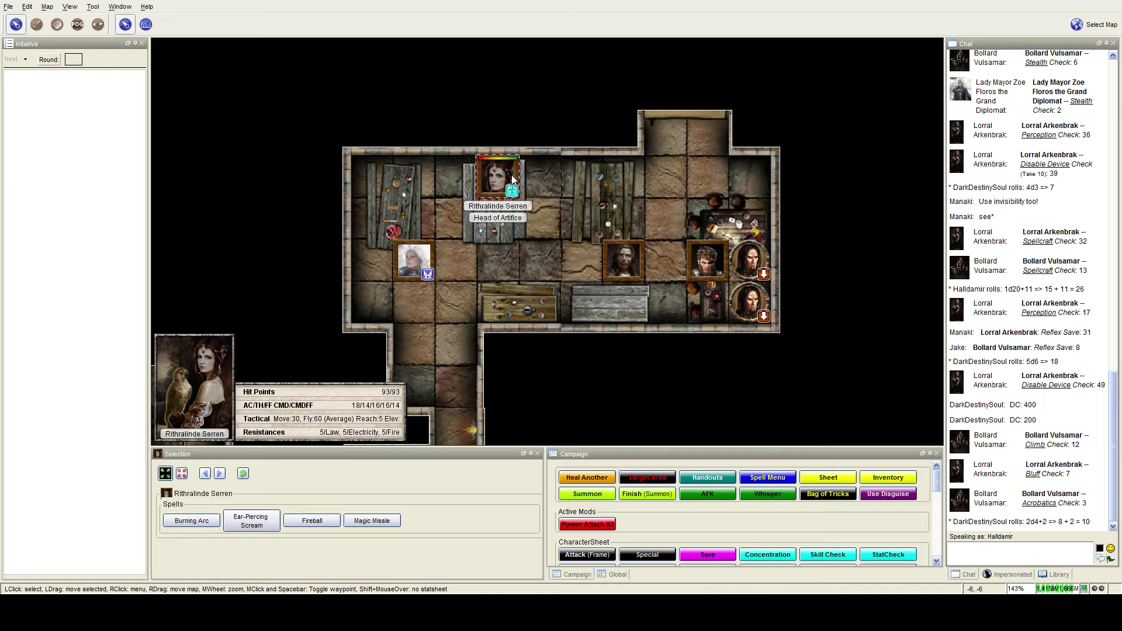
pyautogui.moveTo(513, 180); pyautogui.dragTo(623, 179)
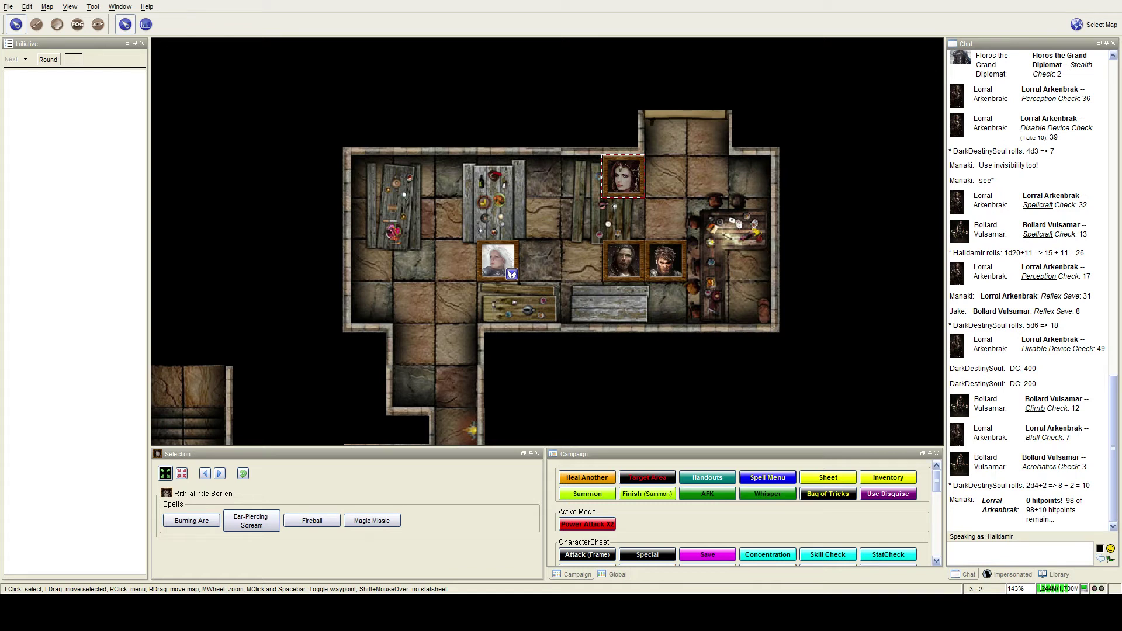
# Move the long-haired man's token up beside the woman and roll 1d20+14 (27) in chat.
pyautogui.click(541, 257)
pyautogui.moveTo(622, 177)
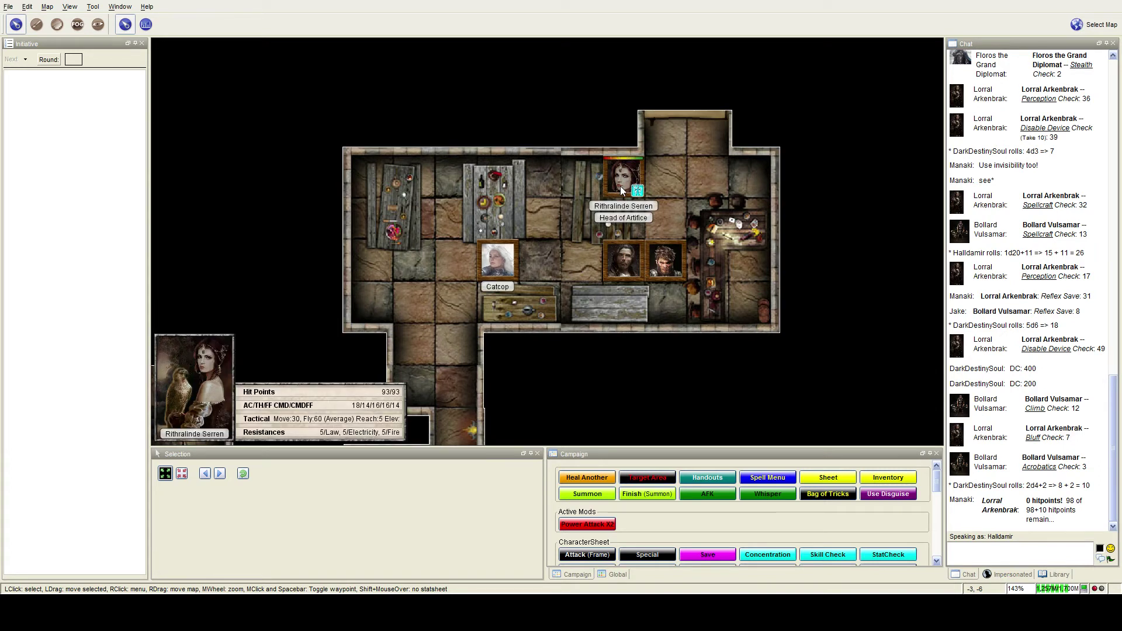
pyautogui.scroll(-1, 738, 257)
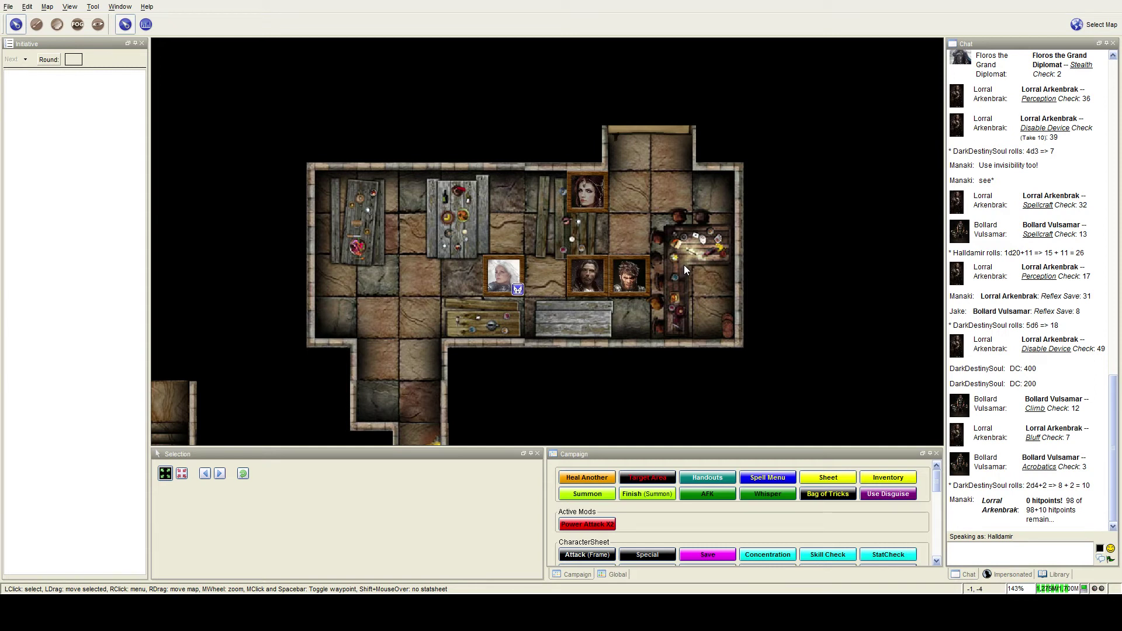
pyautogui.moveTo(587, 273); pyautogui.dragTo(671, 193)
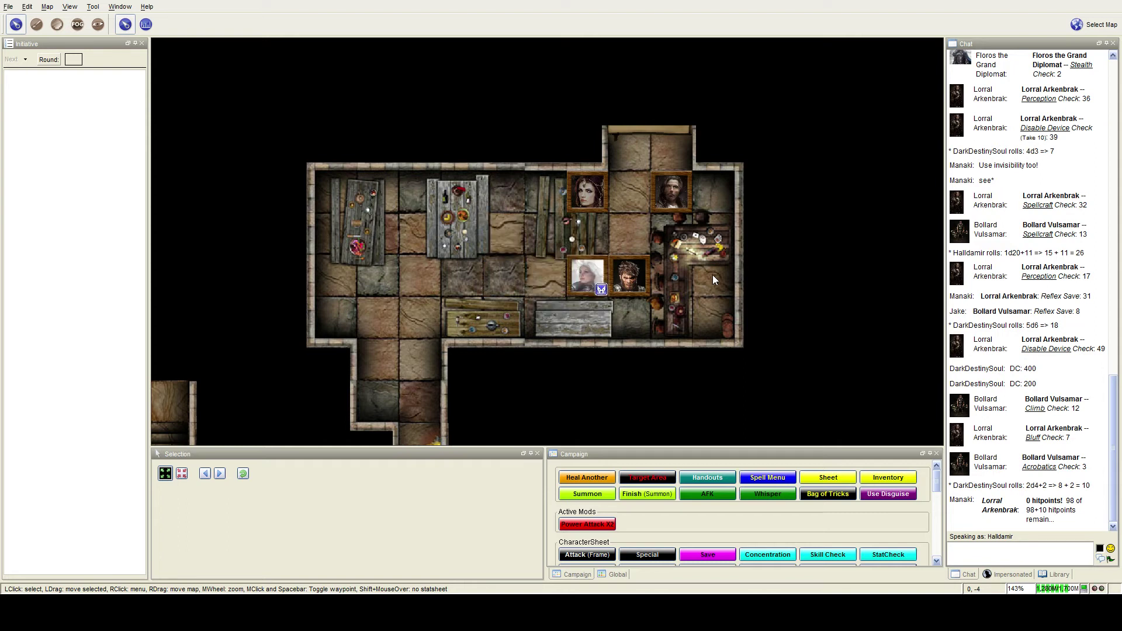
pyautogui.click(1074, 545)
pyautogui.write('/die 1d20+14')
pyautogui.press('Return')
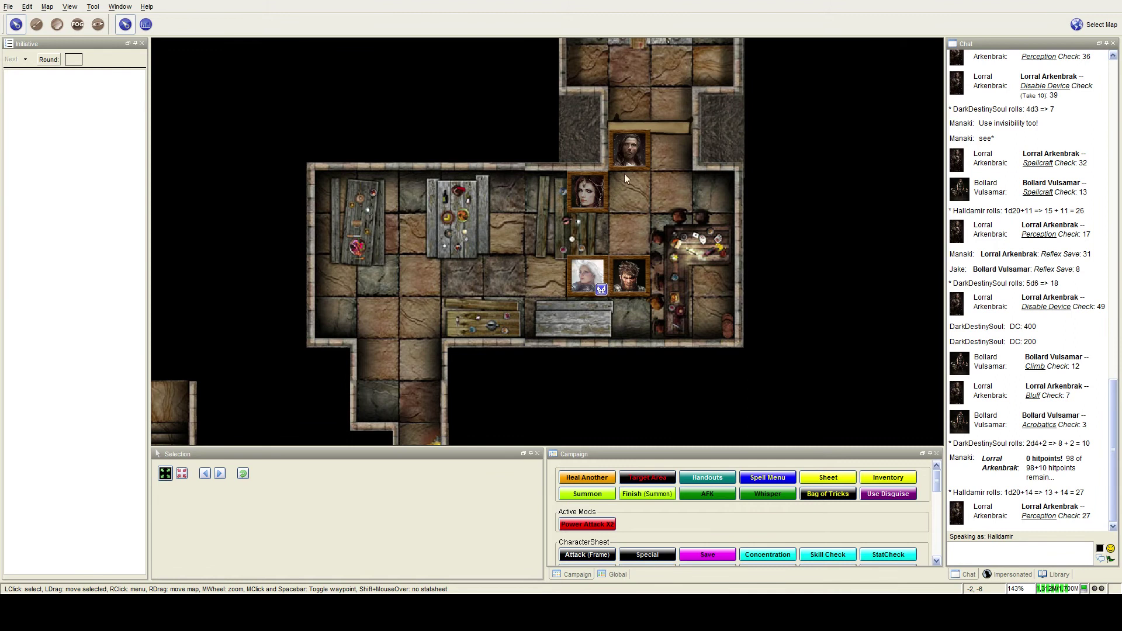
pyautogui.scroll(-2, 649, 170)
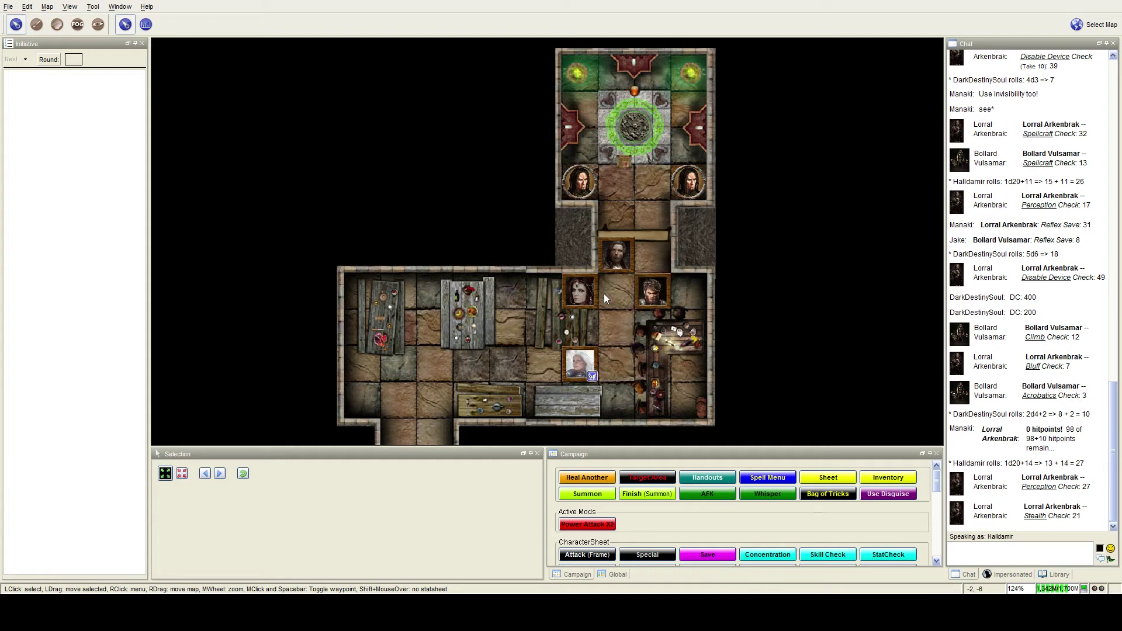
pyautogui.moveTo(616, 247)
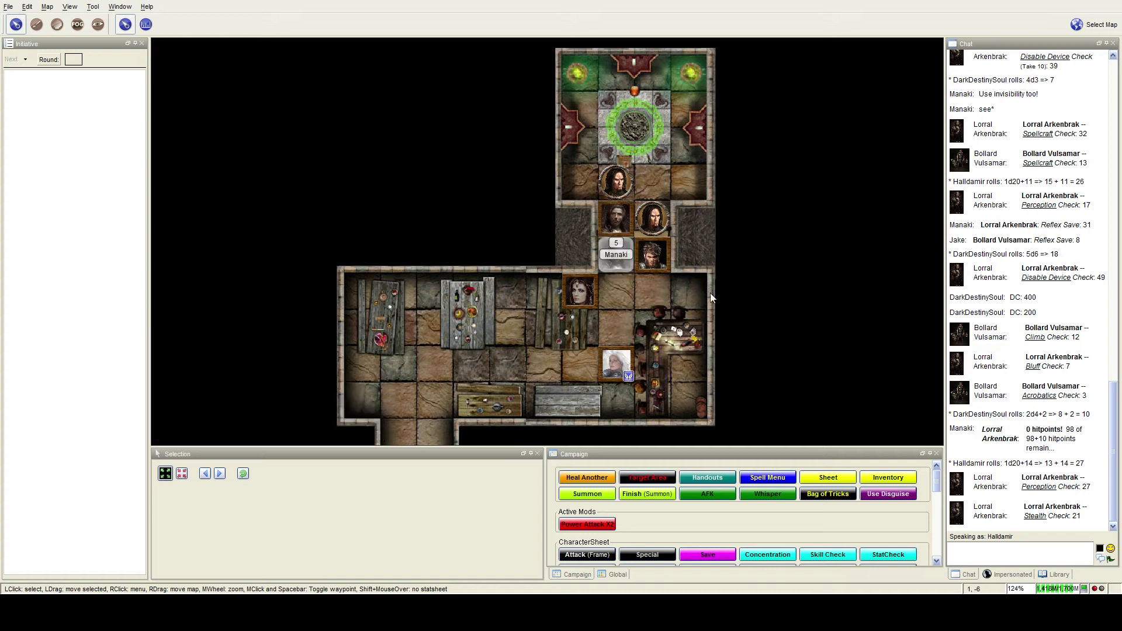
# Drag Rithralinde Serren's token into the corridor below the circle room and recentre the map.
pyautogui.click(579, 294)
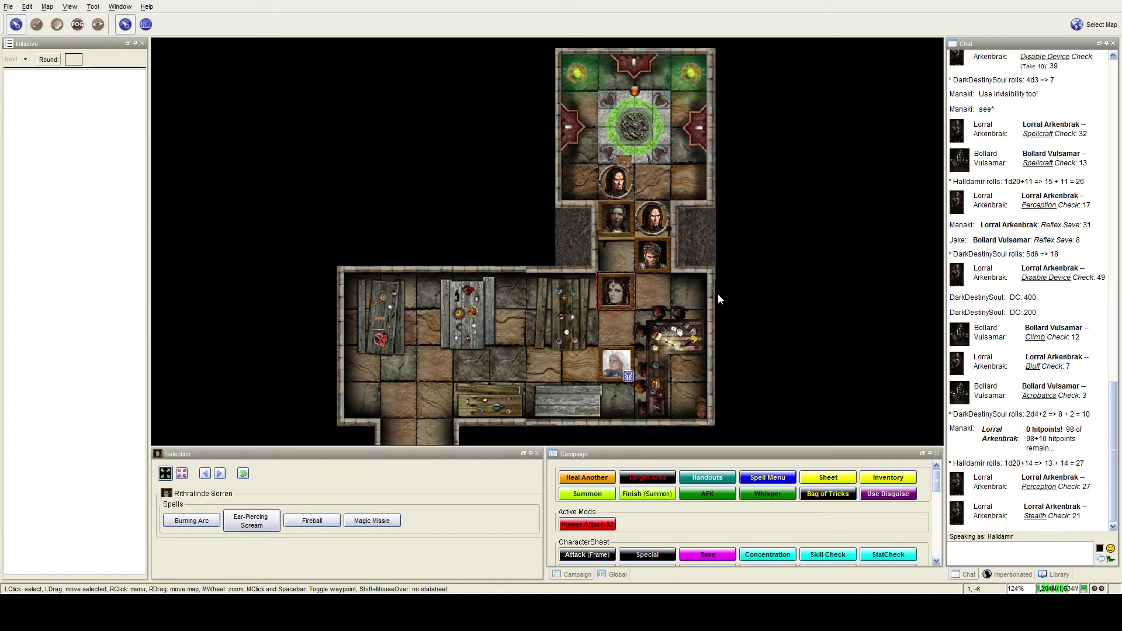
pyautogui.moveTo(718, 294); pyautogui.dragTo(620, 289)
pyautogui.scroll(3, 620, 288)
pyautogui.scroll(2, 664, 316)
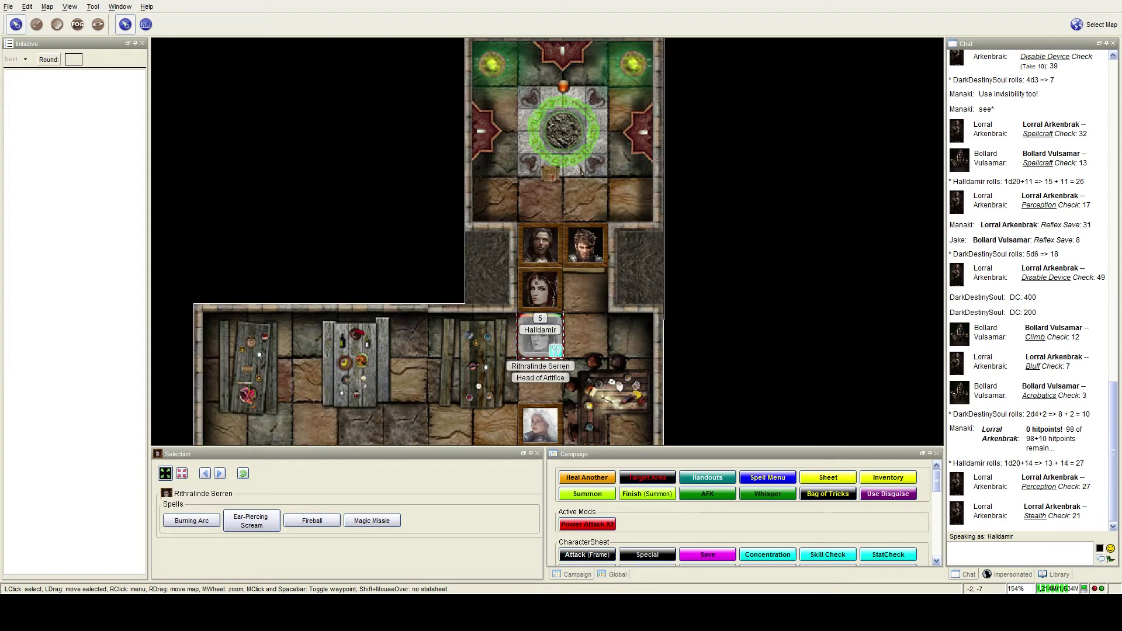
pyautogui.scroll(-3, 696, 278)
pyautogui.scroll(-2, 685, 369)
pyautogui.scroll(-2, 673, 167)
pyautogui.scroll(-2, 672, 167)
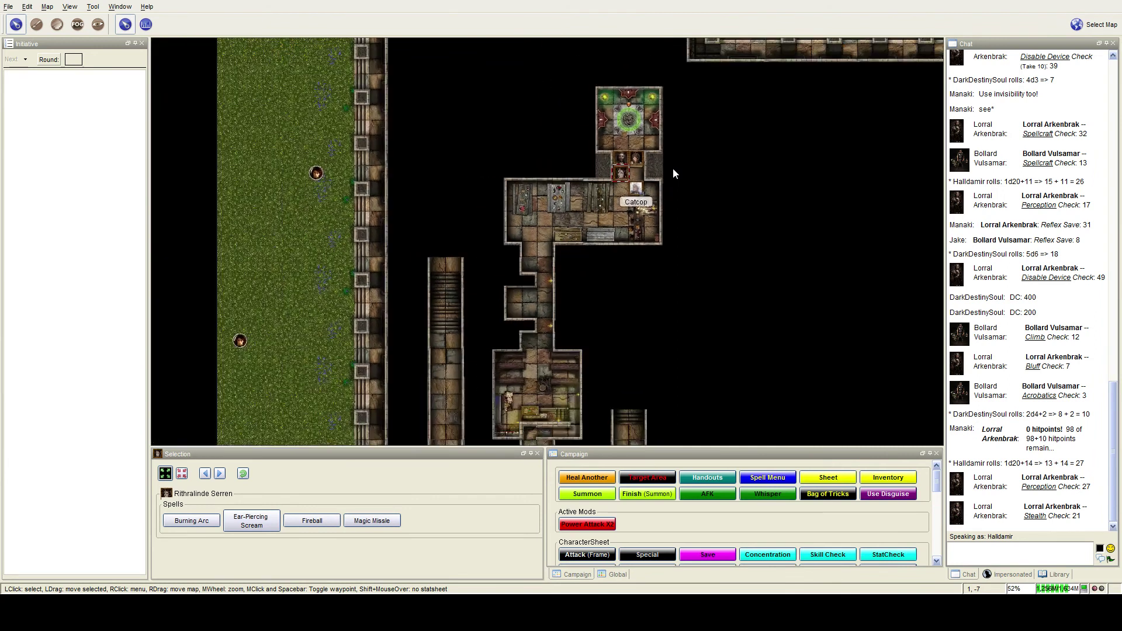
pyautogui.scroll(2, 672, 175)
pyautogui.scroll(2, 666, 291)
pyautogui.scroll(2, 665, 291)
pyautogui.scroll(2, 669, 313)
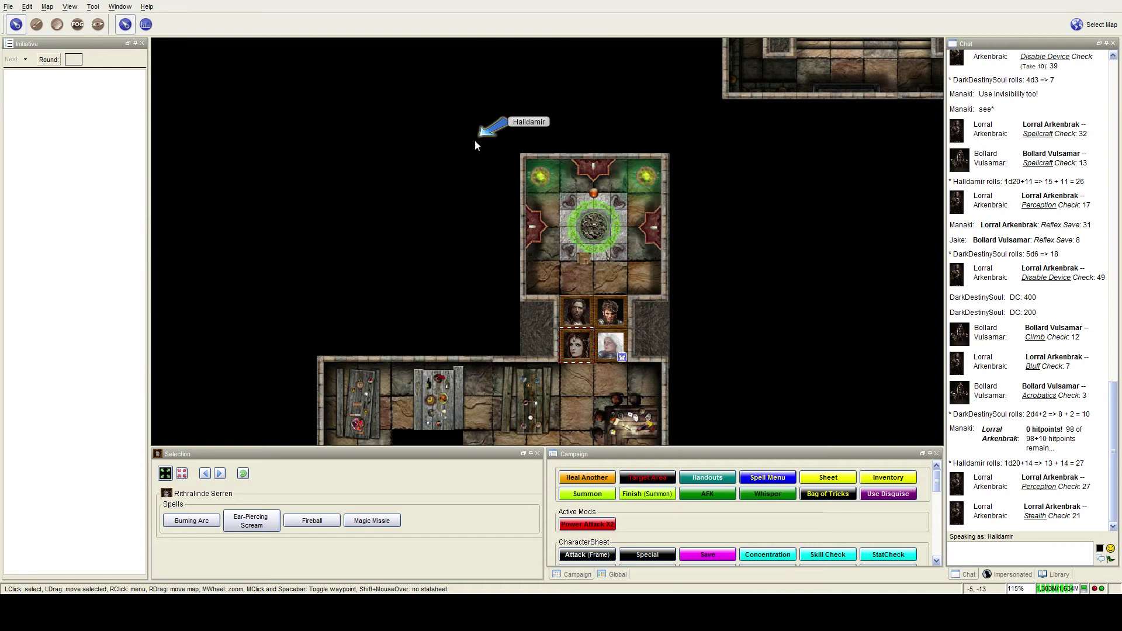
pyautogui.moveTo(659, 222)
pyautogui.mouseDown()
pyautogui.moveTo(741, 248)
pyautogui.moveTo(720, 333)
pyautogui.mouseUp()
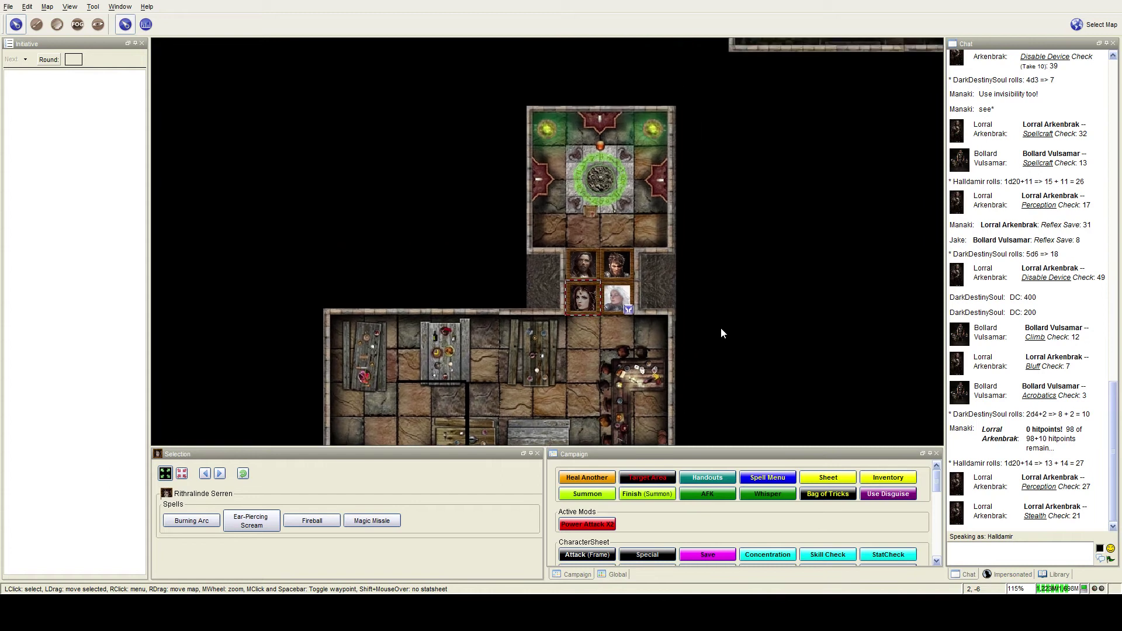
pyautogui.scroll(3, 721, 334)
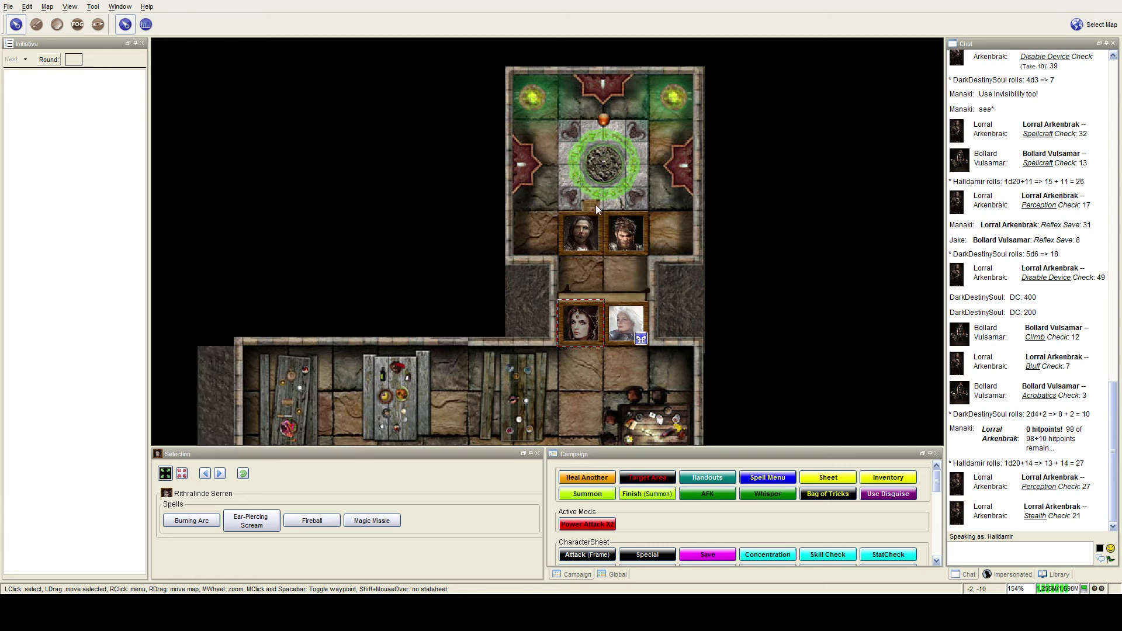
pyautogui.click(631, 265)
pyautogui.moveTo(579, 322)
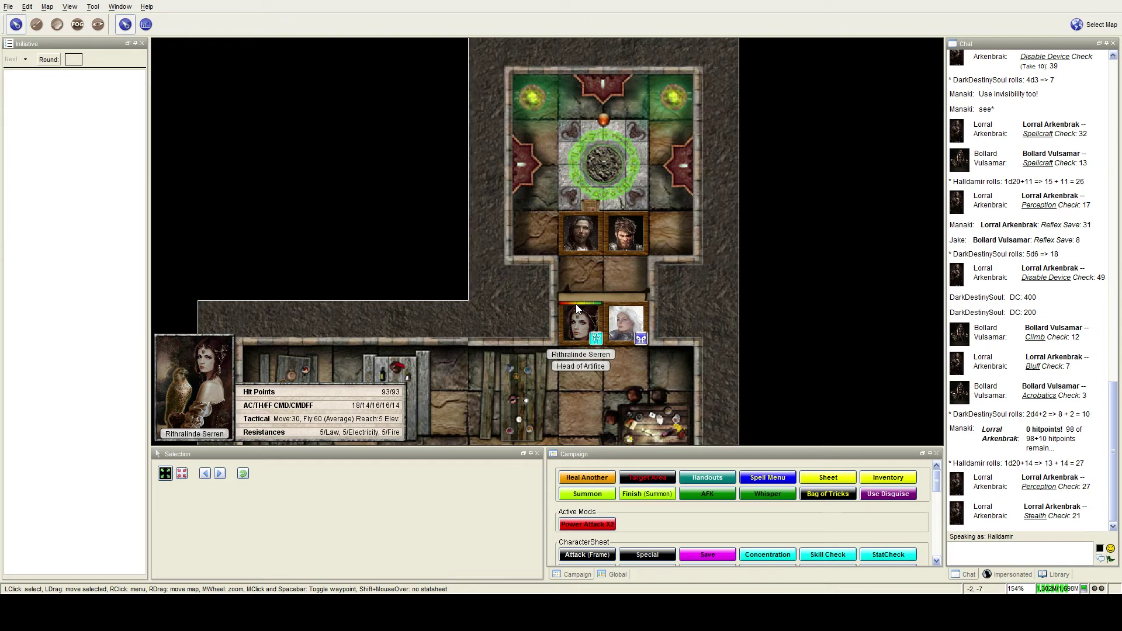
pyautogui.scroll(-2, 704, 198)
pyautogui.scroll(-1, 704, 199)
pyautogui.scroll(-1, 704, 221)
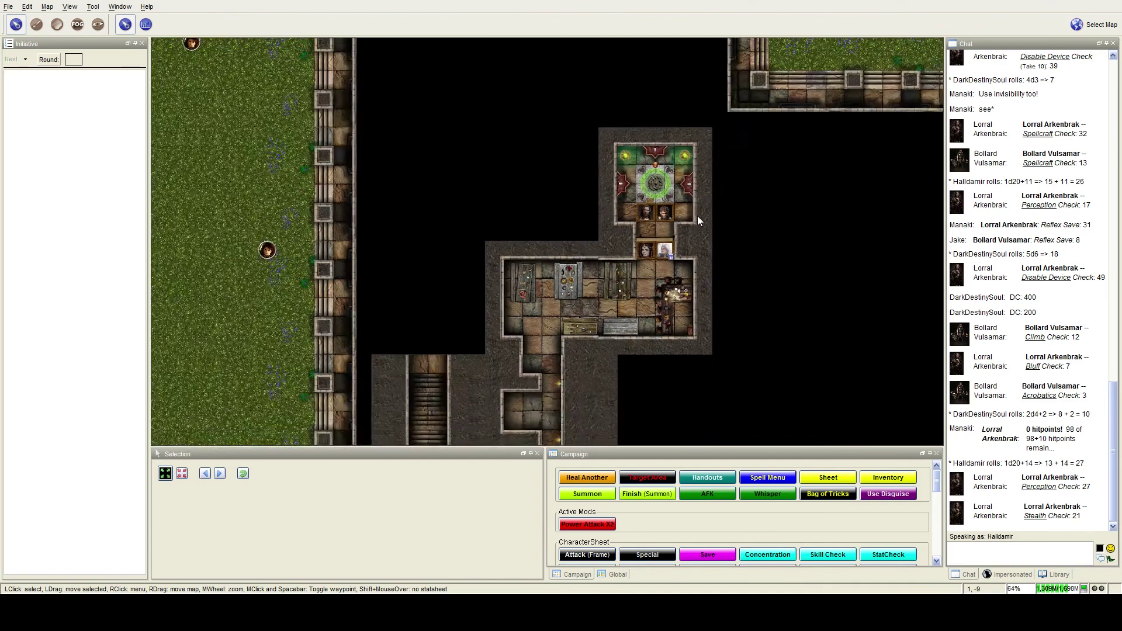
pyautogui.scroll(-1, 697, 216)
pyautogui.scroll(-1, 674, 175)
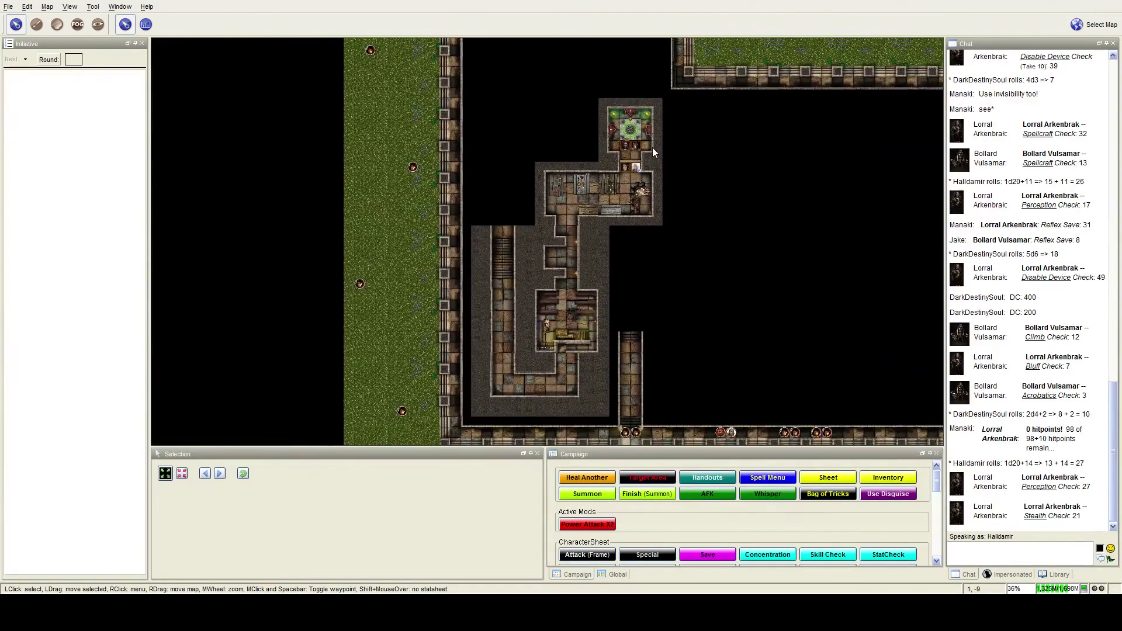
pyautogui.scroll(-1, 652, 147)
pyautogui.scroll(-1, 579, 127)
pyautogui.scroll(-1, 404, 170)
pyautogui.scroll(-1, 404, 170)
pyautogui.scroll(2, 469, 178)
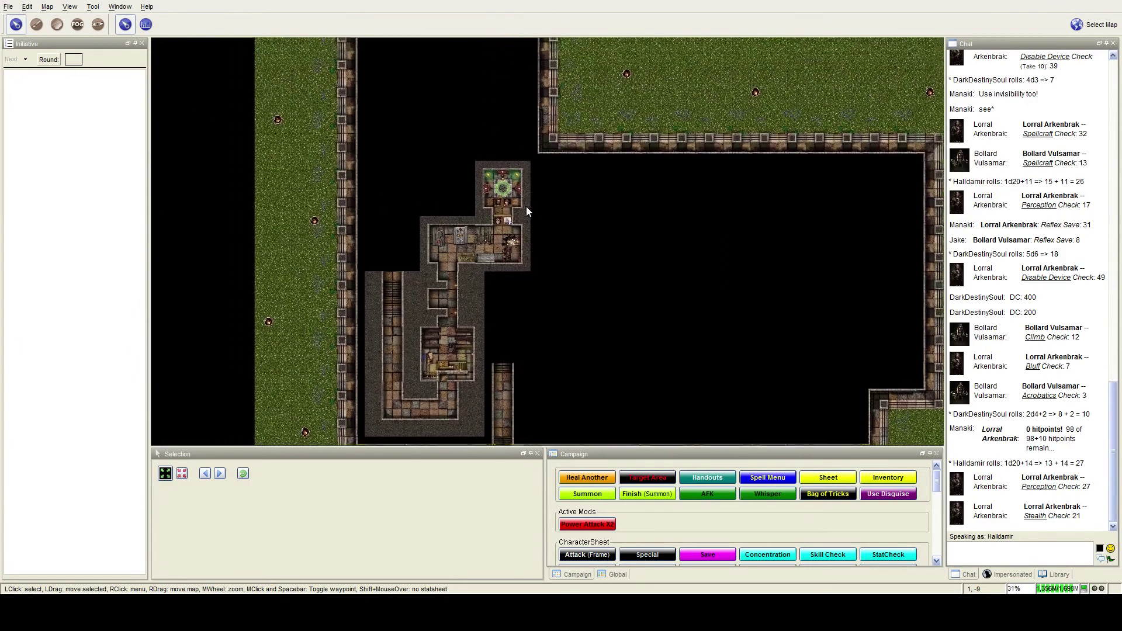
pyautogui.scroll(1, 527, 207)
pyautogui.scroll(1, 510, 194)
pyautogui.scroll(2, 501, 194)
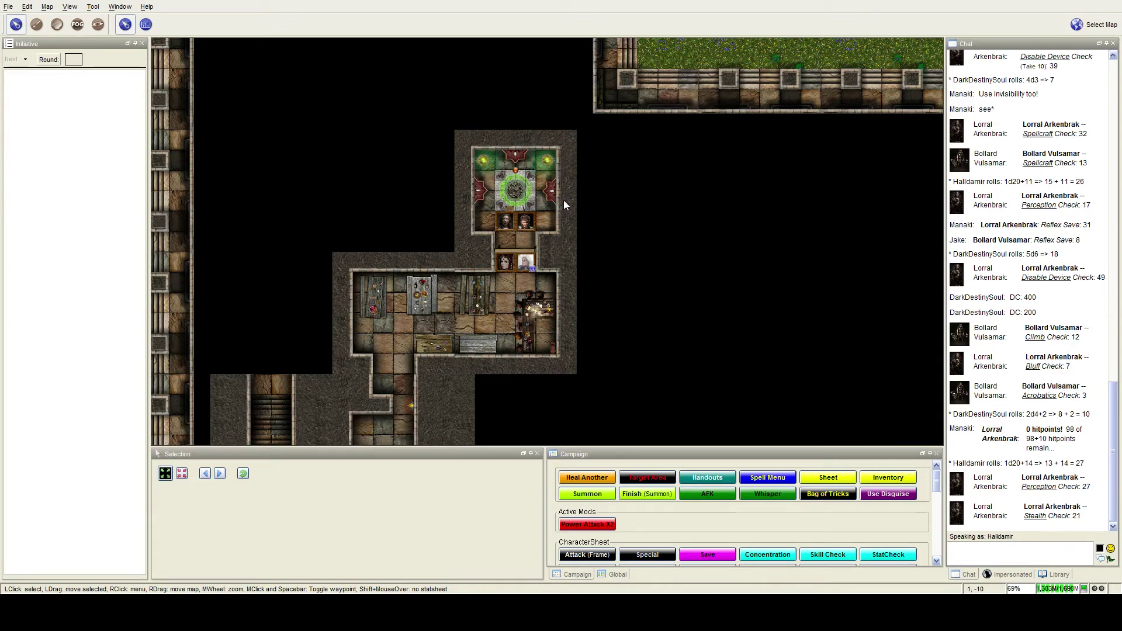
pyautogui.scroll(-1, 564, 201)
pyautogui.scroll(1, 693, 220)
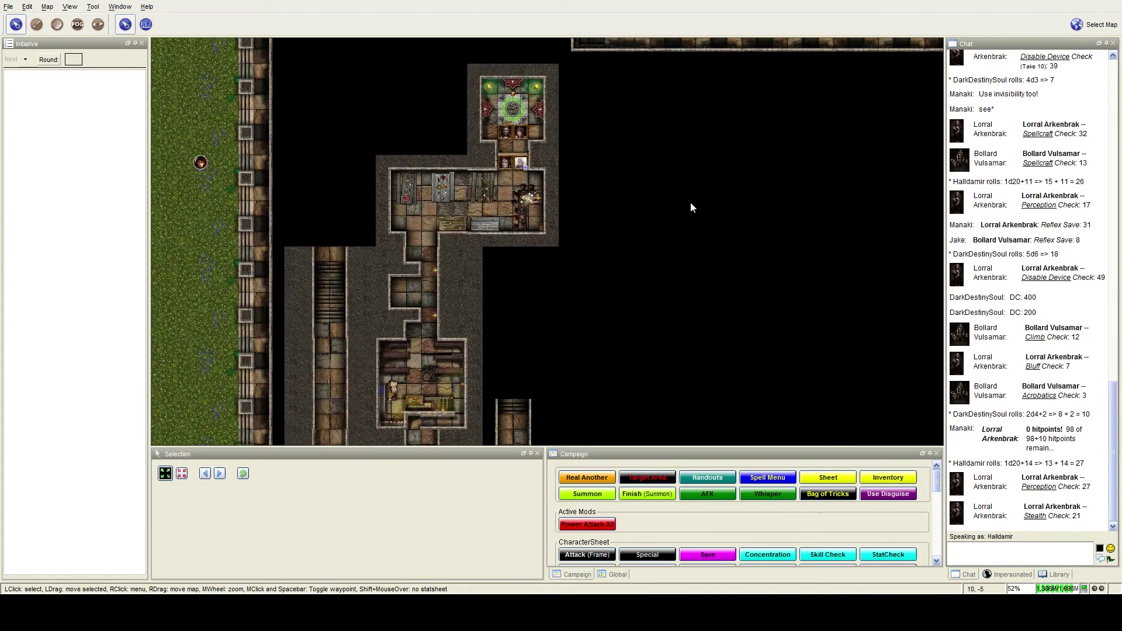
pyautogui.scroll(2, 392, 414)
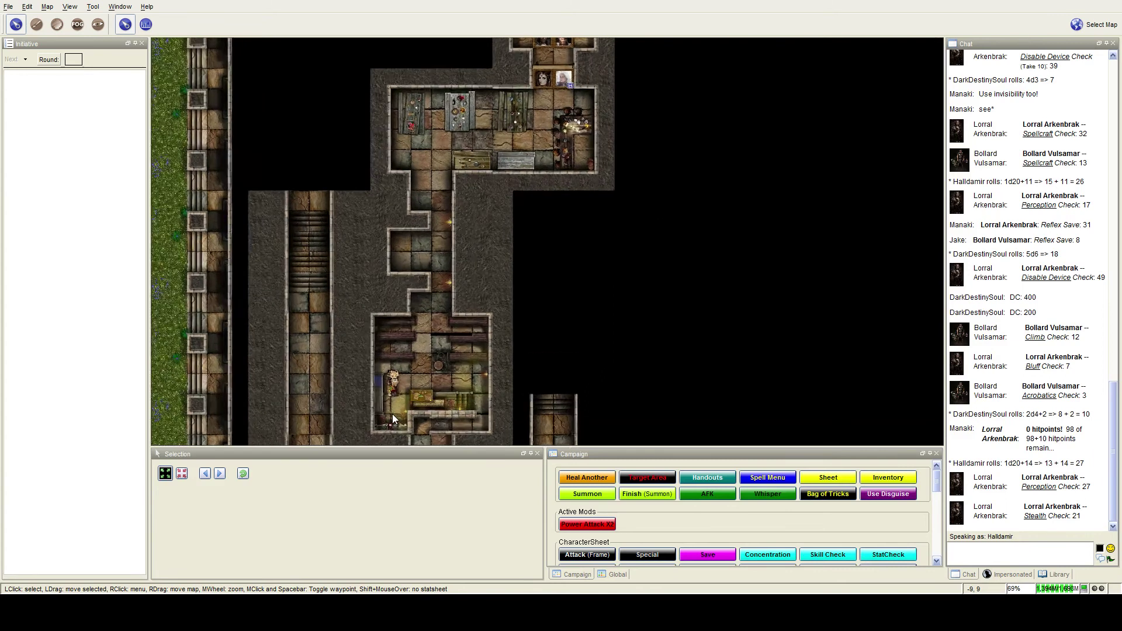
pyautogui.scroll(2, 393, 415)
pyautogui.scroll(-2, 395, 404)
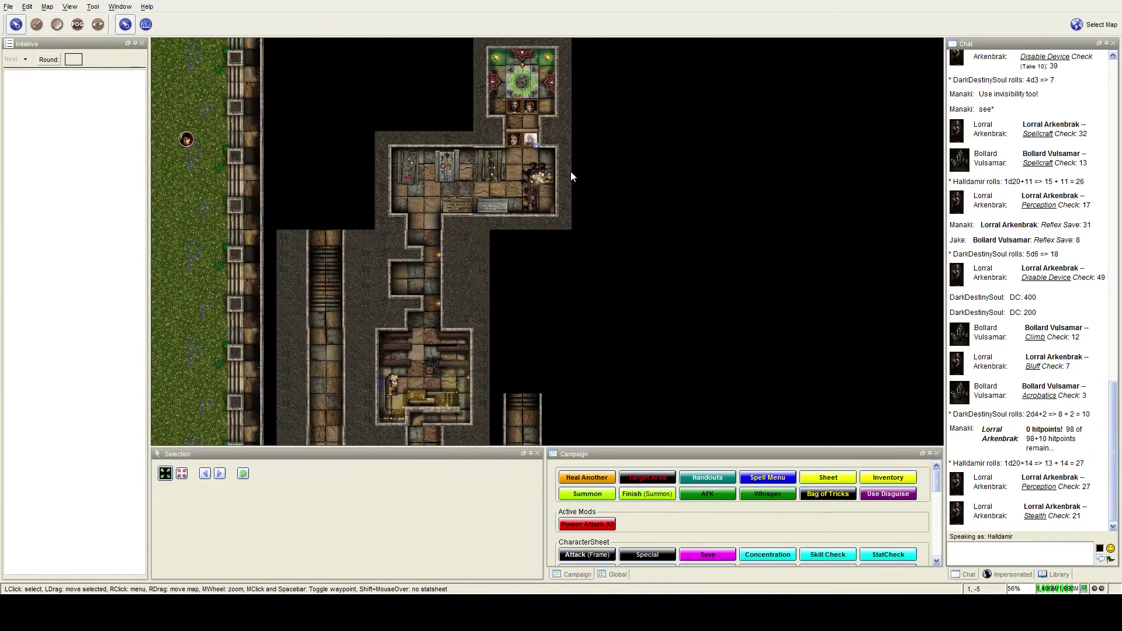
pyautogui.scroll(1, 571, 172)
pyautogui.scroll(-1, 523, 198)
# Pan the map toward the party's upper dungeon rooms beside the circle room.
pyautogui.moveTo(522, 198); pyautogui.dragTo(485, 343)
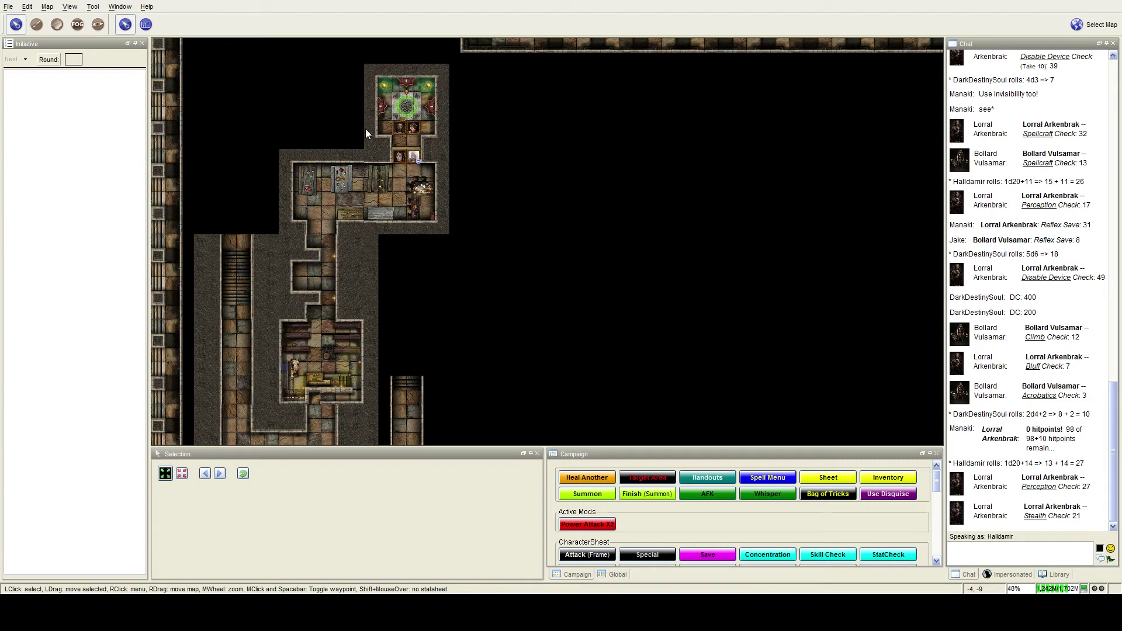
pyautogui.scroll(2, 375, 127)
pyautogui.scroll(2, 384, 133)
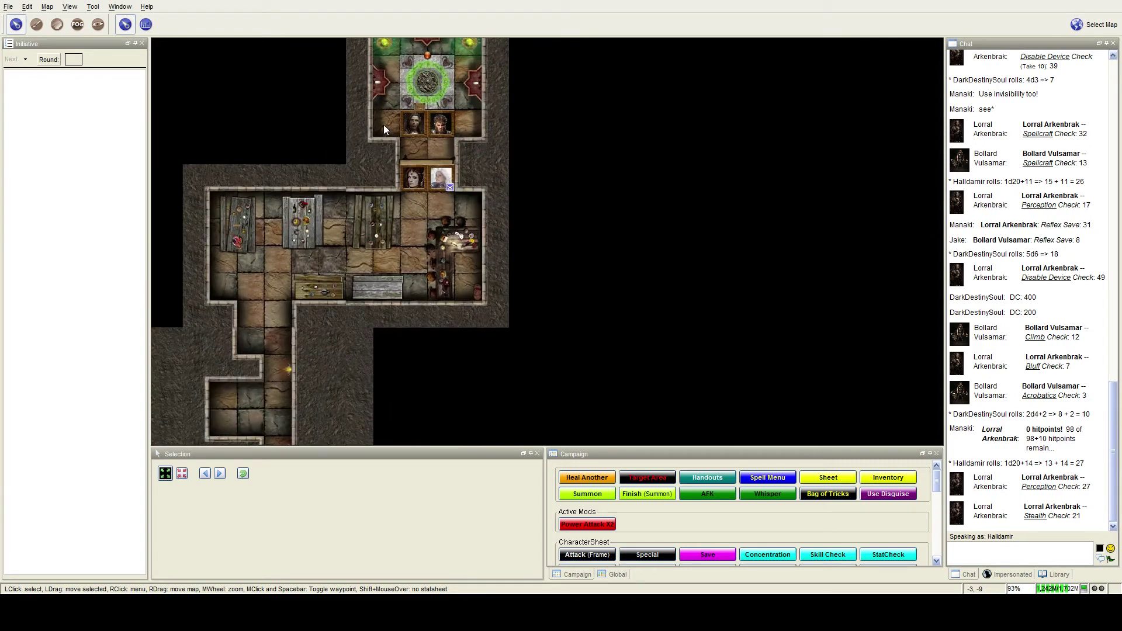
pyautogui.scroll(2, 384, 124)
pyautogui.scroll(1, 418, 215)
# Move Rithralinde Serren one square up beside the white-haired token, forming the four-token square.
pyautogui.moveTo(418, 237); pyautogui.dragTo(477, 287)
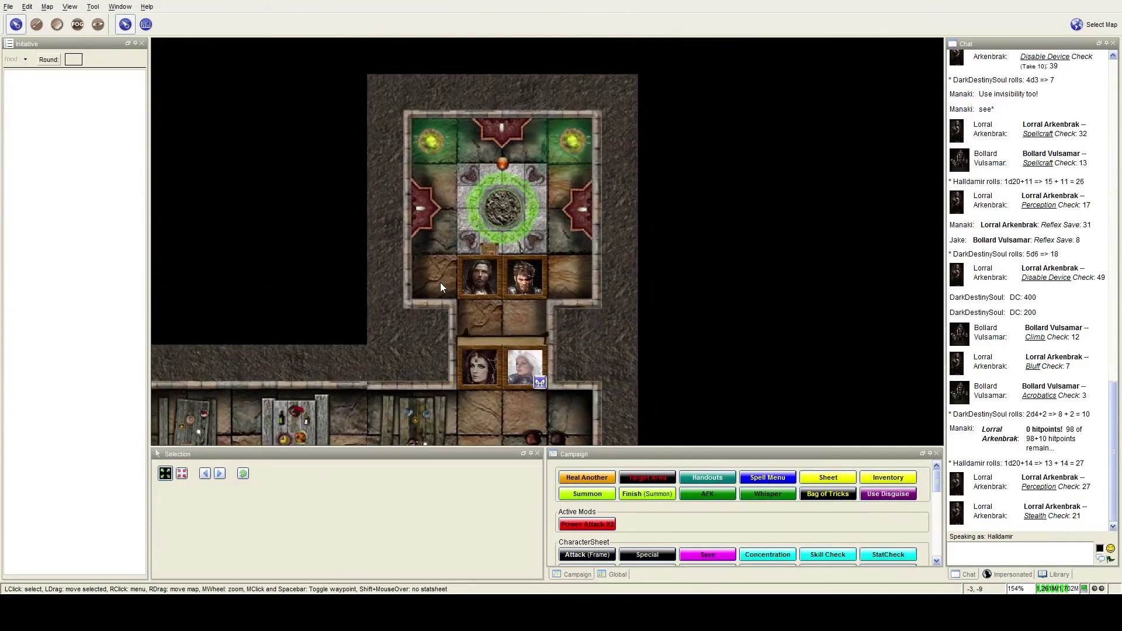
pyautogui.moveTo(523, 374)
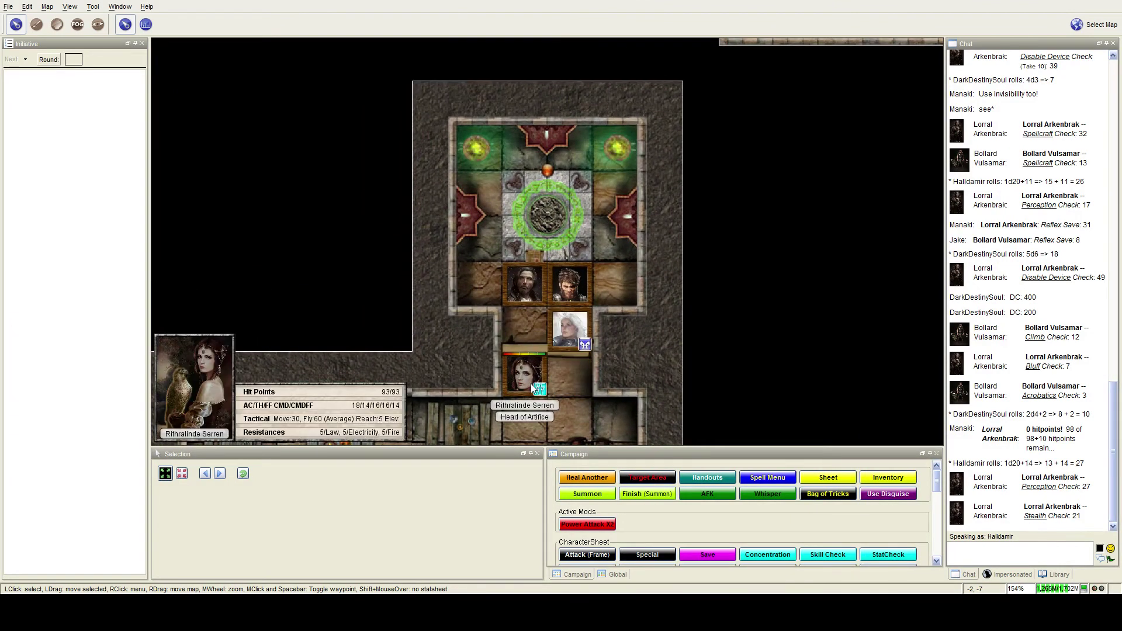
pyautogui.click(530, 383)
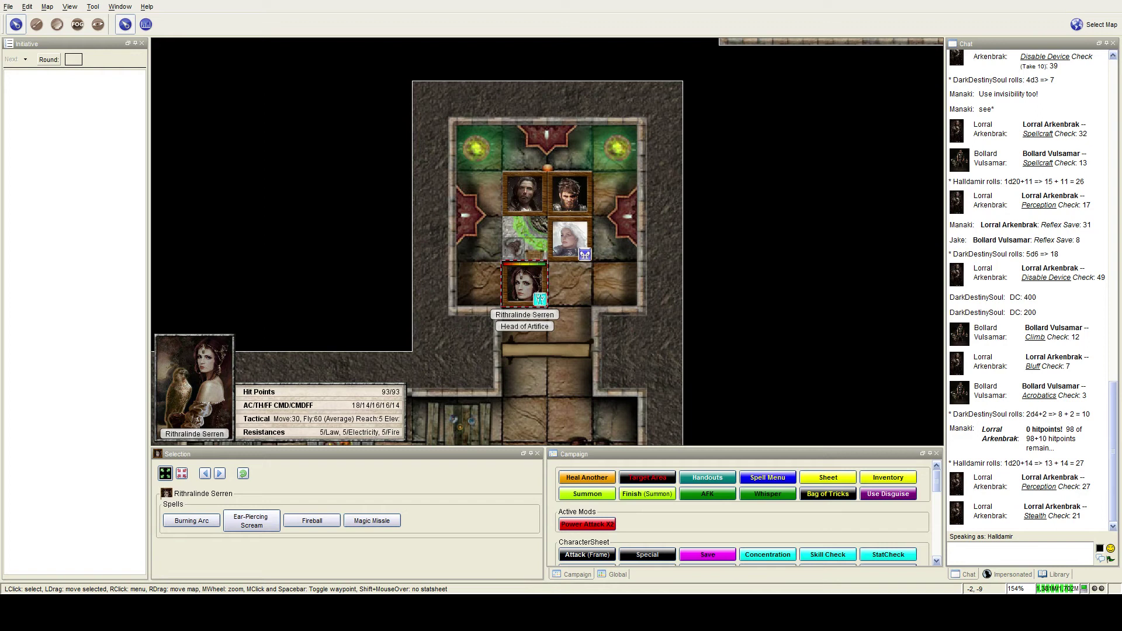
pyautogui.press('Up')
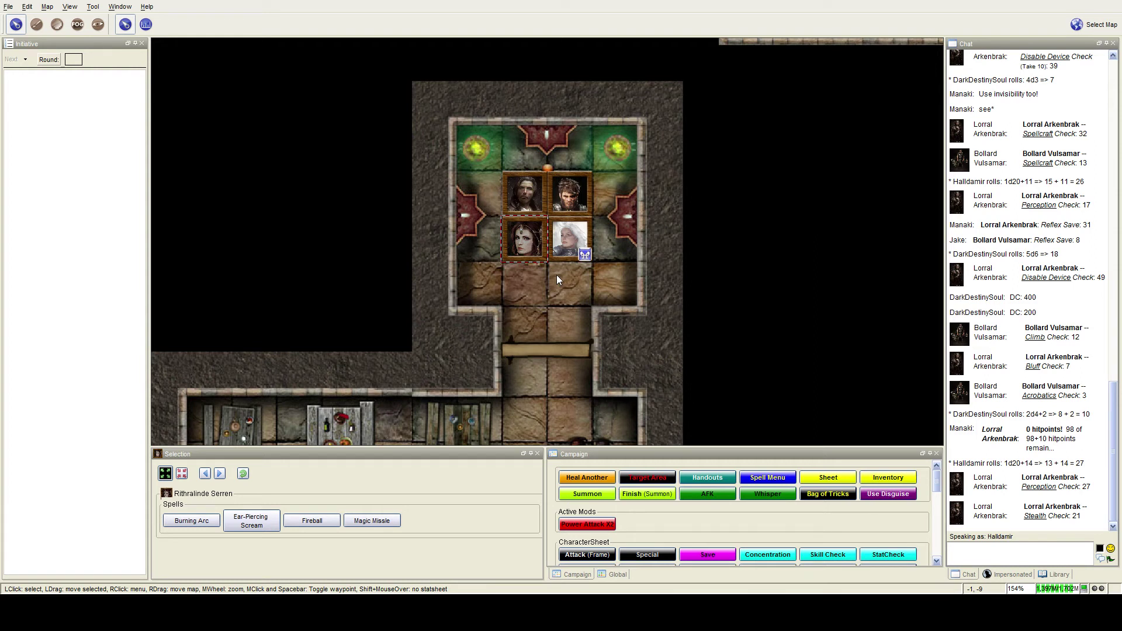
pyautogui.scroll(-2, 557, 274)
pyautogui.scroll(-2, 604, 224)
pyautogui.scroll(-2, 611, 323)
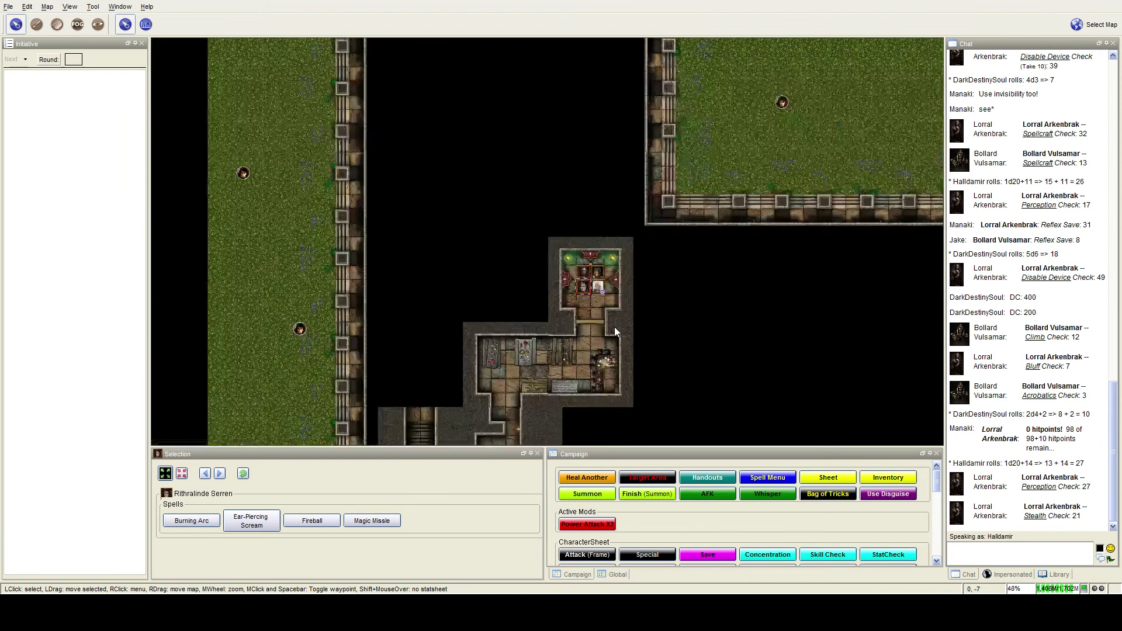
pyautogui.scroll(-1, 614, 327)
pyautogui.scroll(-1, 611, 246)
pyautogui.scroll(-1, 603, 167)
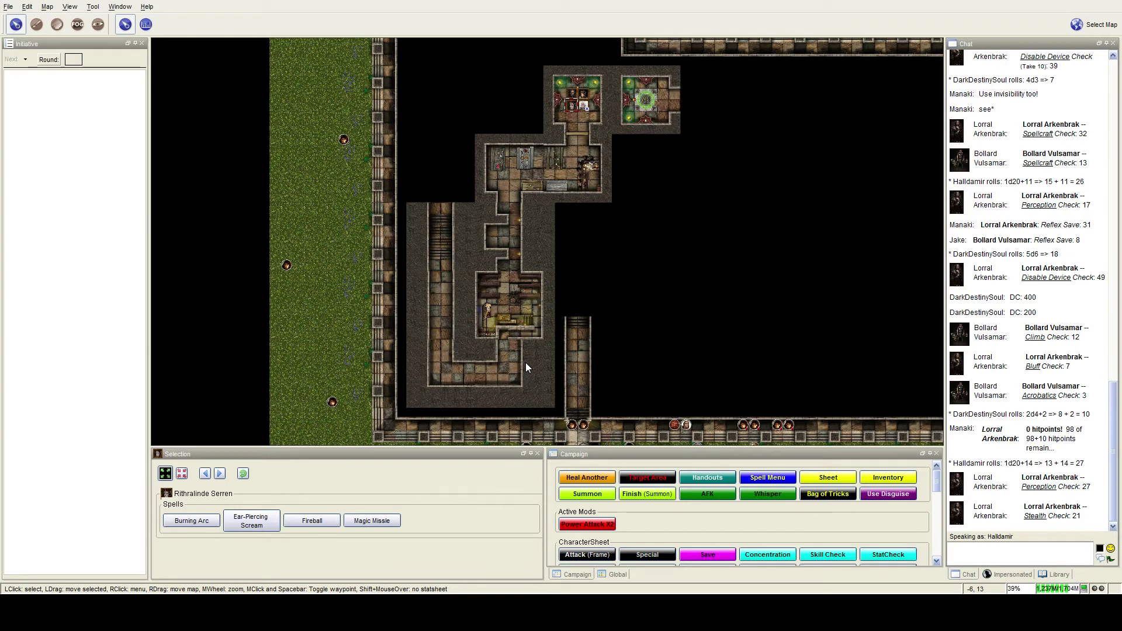
pyautogui.scroll(4, 603, 70)
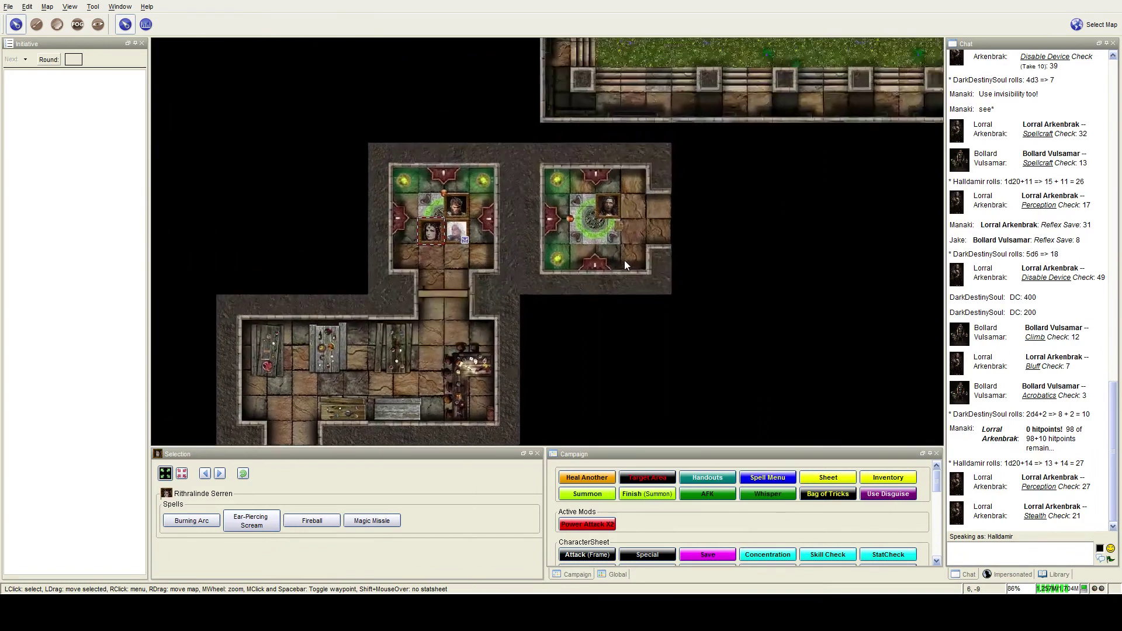
pyautogui.scroll(2, 624, 261)
# Move Rithralinde Serren into the eastern room beside the party.
pyautogui.moveTo(394, 223); pyautogui.dragTo(605, 228)
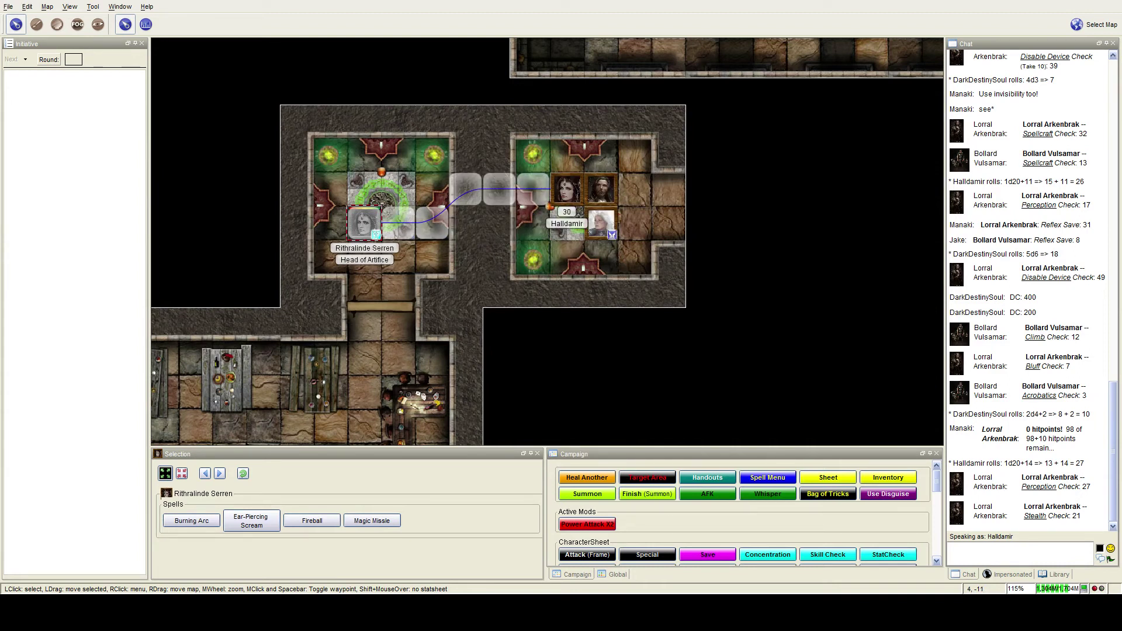
pyautogui.moveTo(605, 228); pyautogui.dragTo(568, 192)
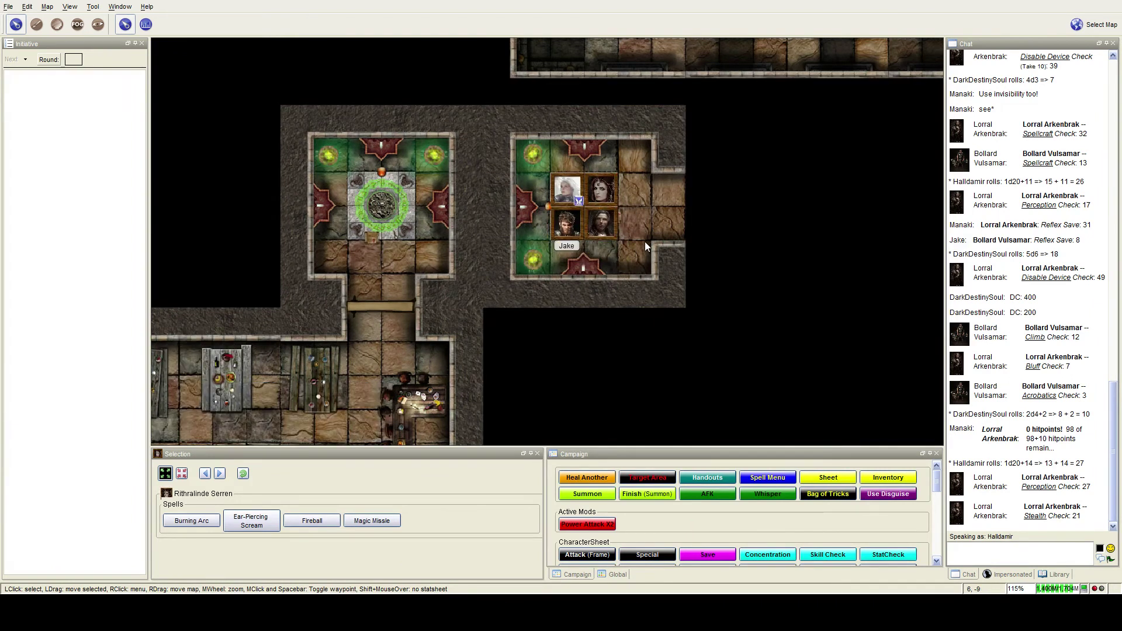
pyautogui.moveTo(645, 242); pyautogui.dragTo(617, 250)
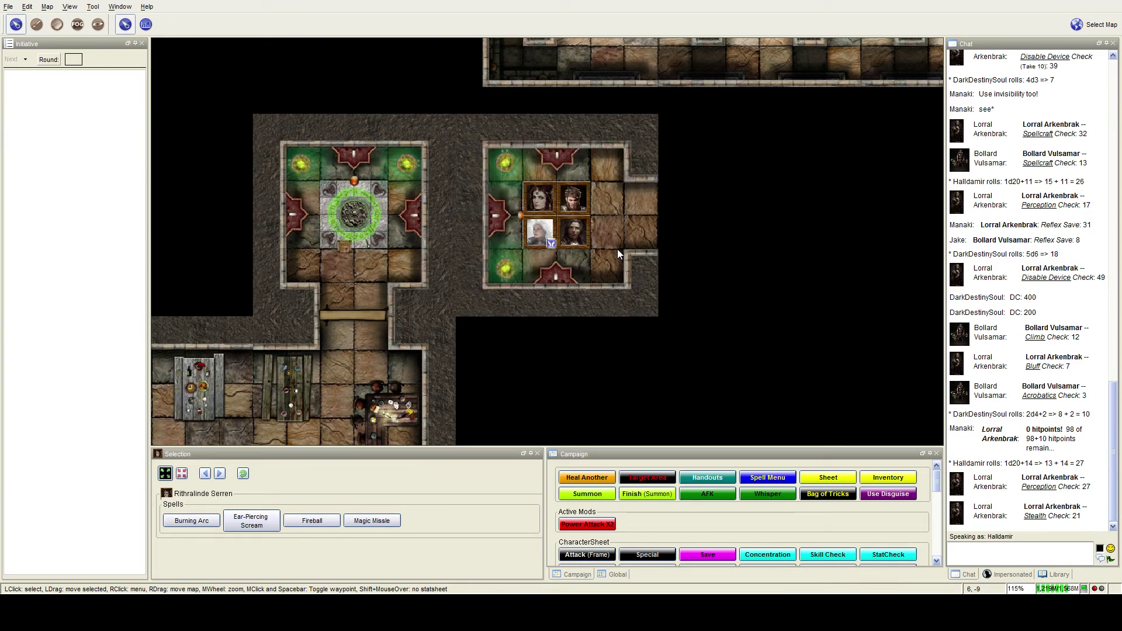
pyautogui.moveTo(609, 252); pyautogui.dragTo(544, 259)
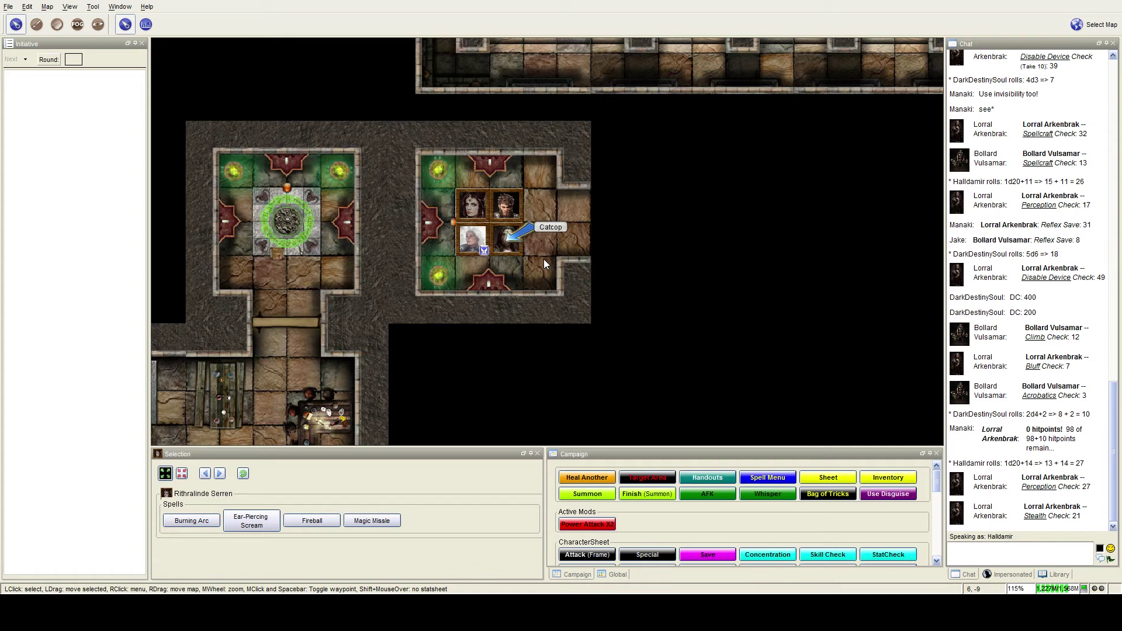
# Roll 1d20+14 in chat for a total of 31.
pyautogui.moveTo(545, 258); pyautogui.dragTo(452, 240)
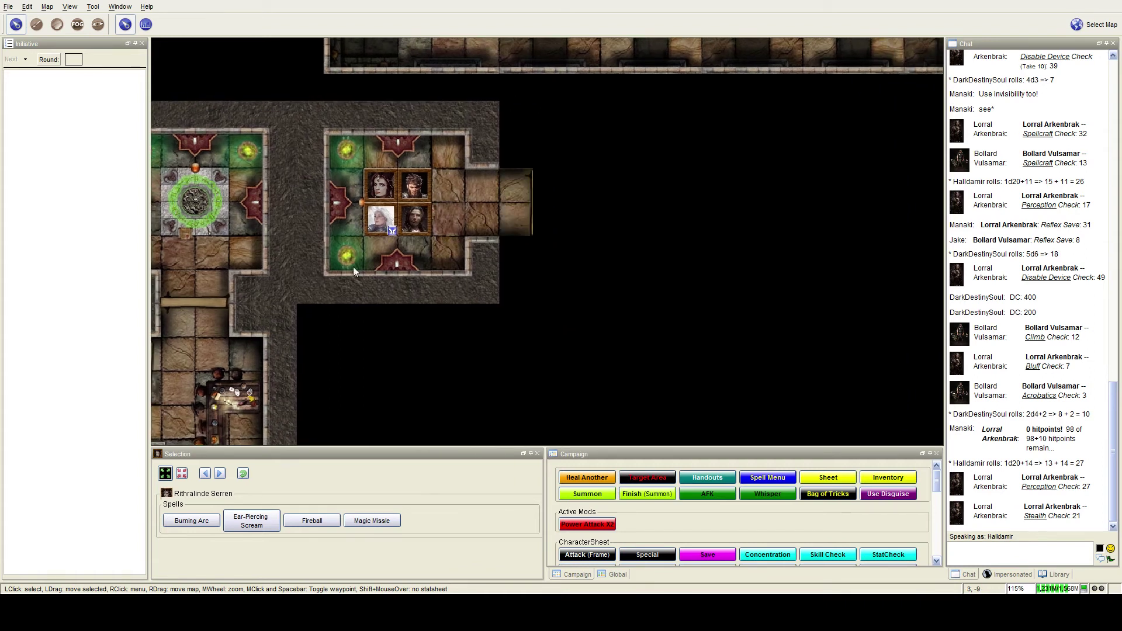
pyautogui.click(1077, 558)
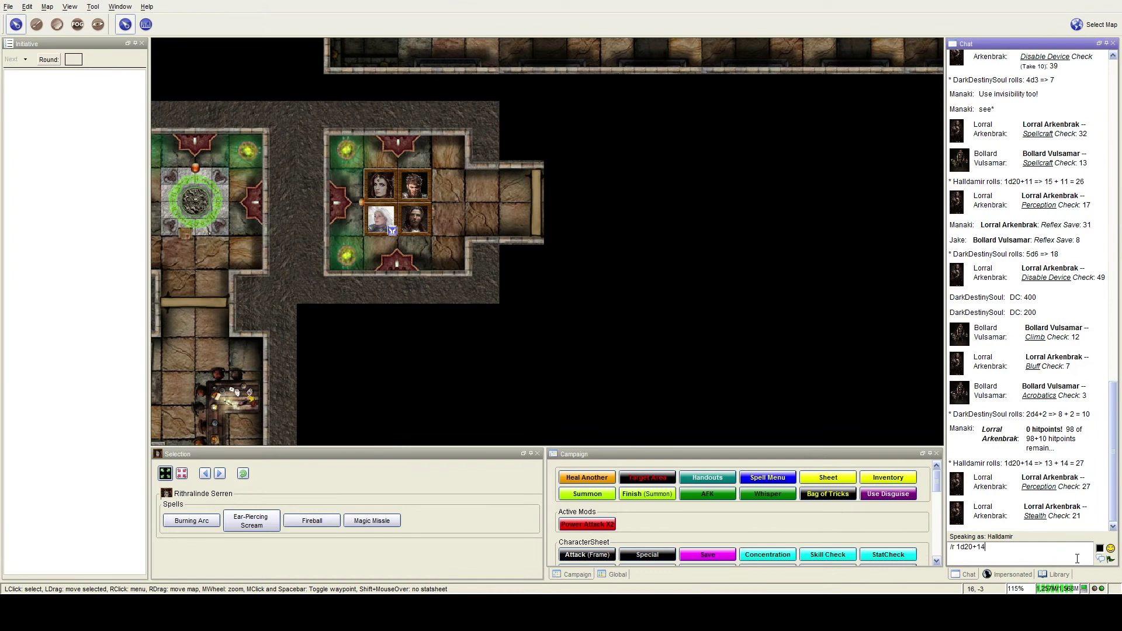
pyautogui.press('Return')
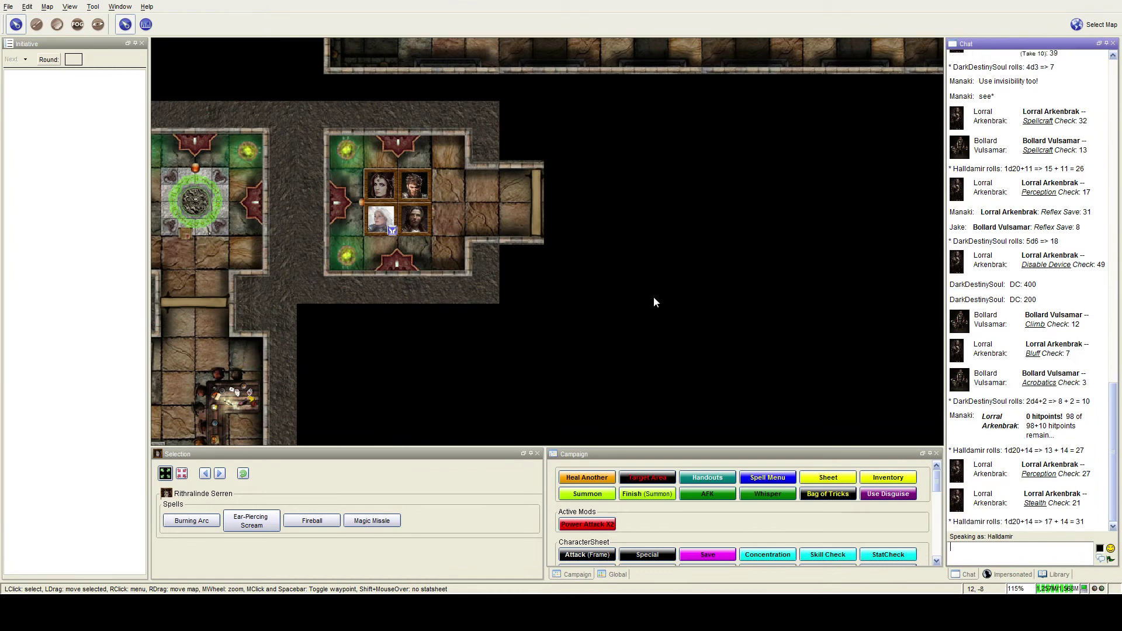
pyautogui.scroll(-2, 480, 189)
pyautogui.scroll(4, 519, 214)
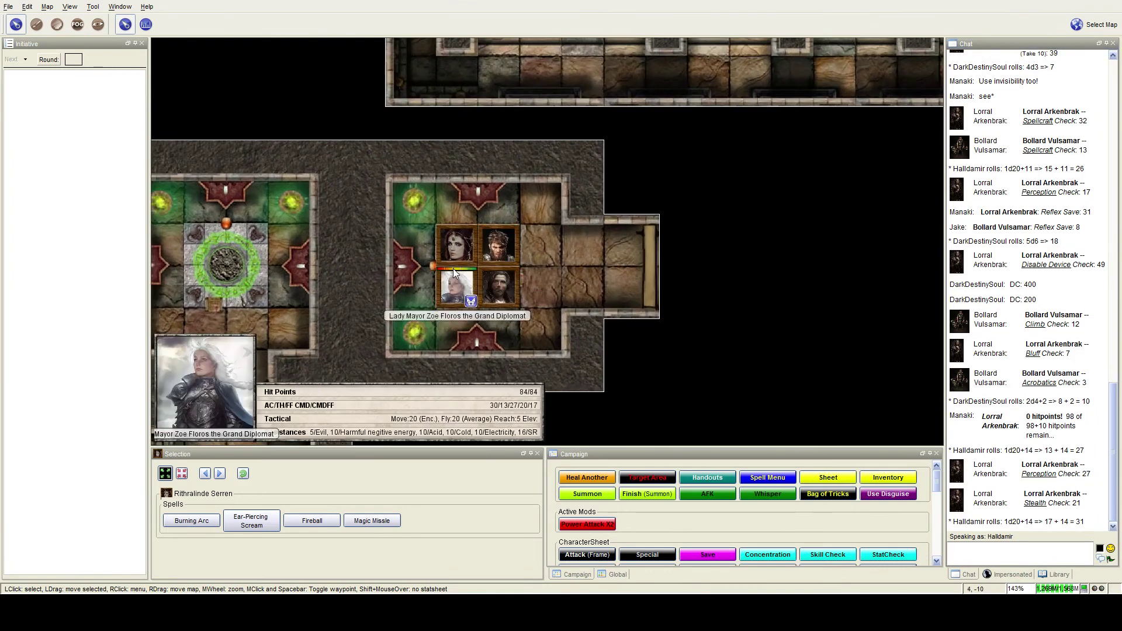
pyautogui.moveTo(456, 249)
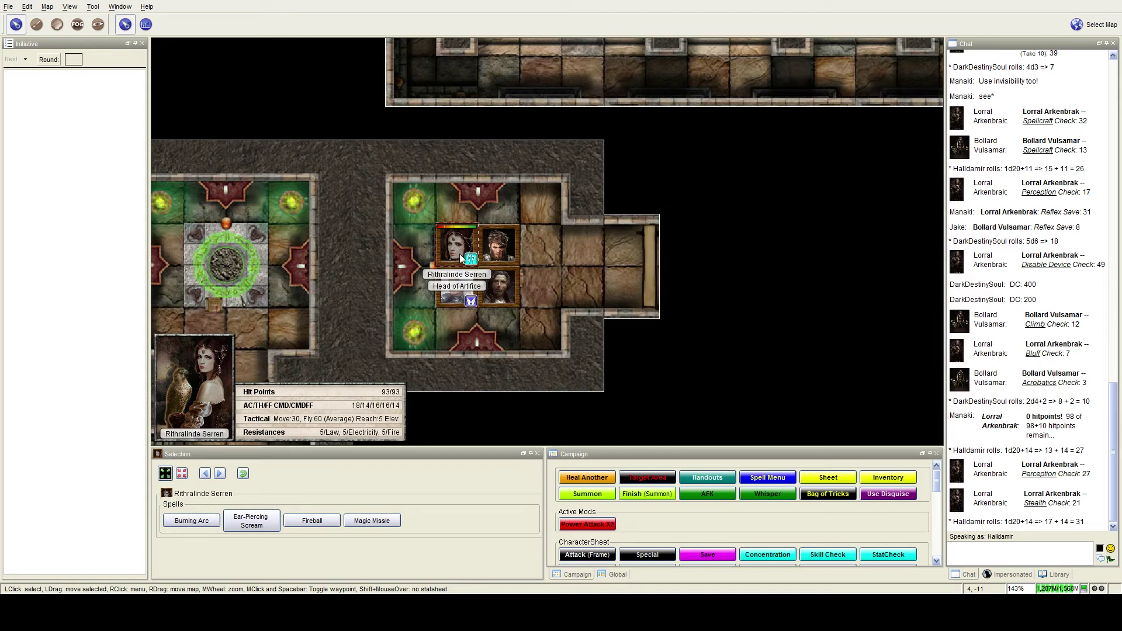
# Post Rithralinde Serren's Knowledge (arcana) skill check of 36 to chat.
pyautogui.click(460, 254)
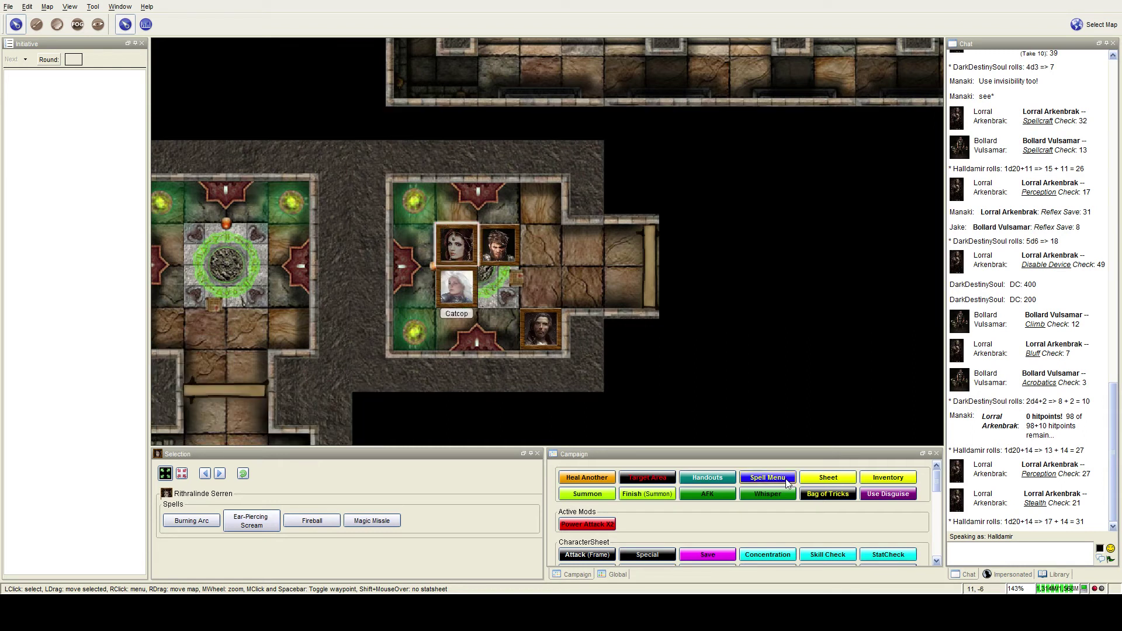
pyautogui.click(820, 553)
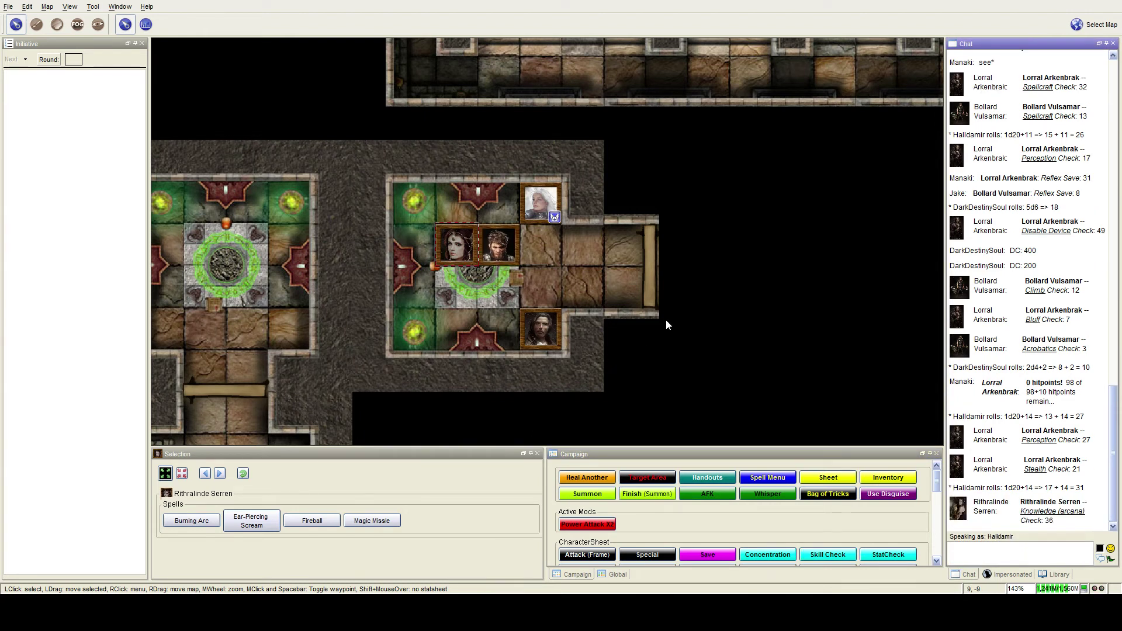
pyautogui.click(598, 317)
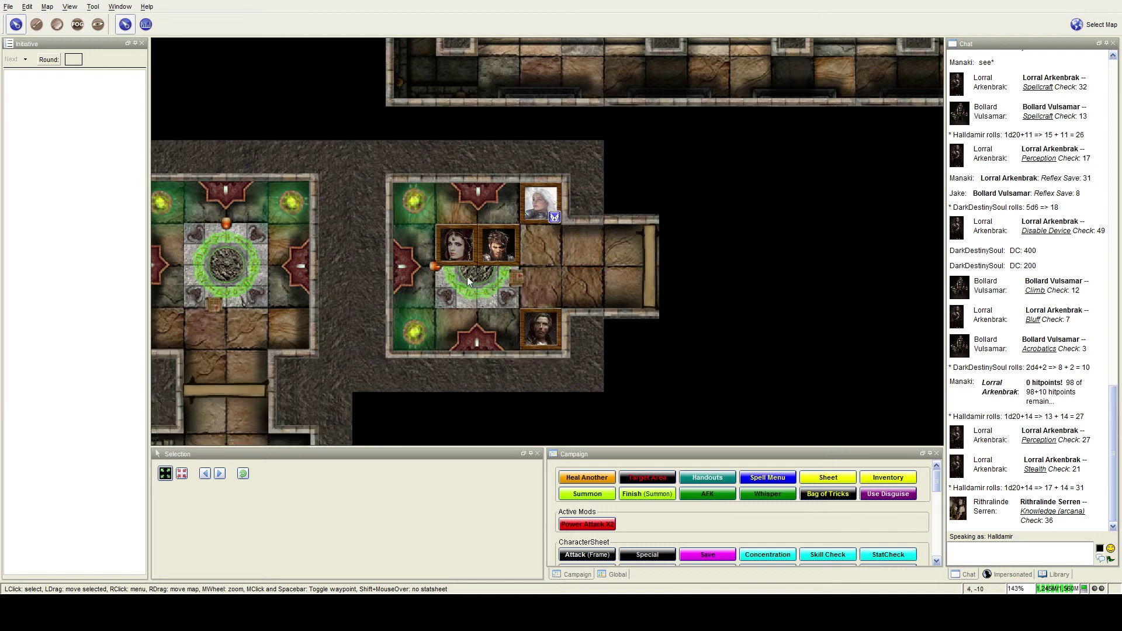
pyautogui.click(1019, 554)
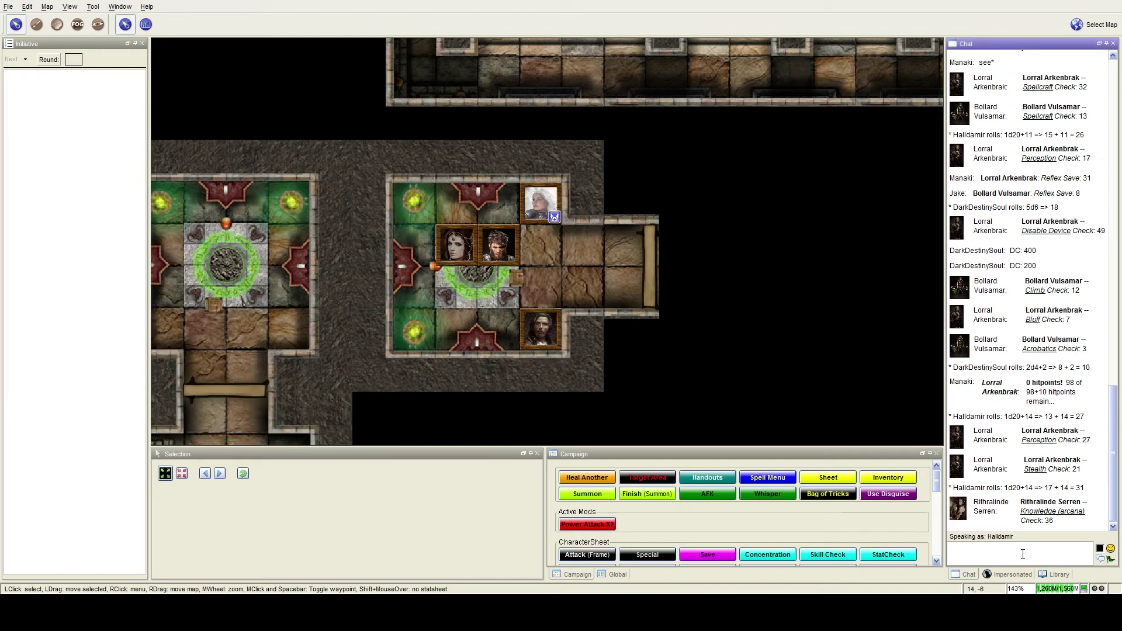
pyautogui.write('/r1d20+')
pyautogui.write('11')
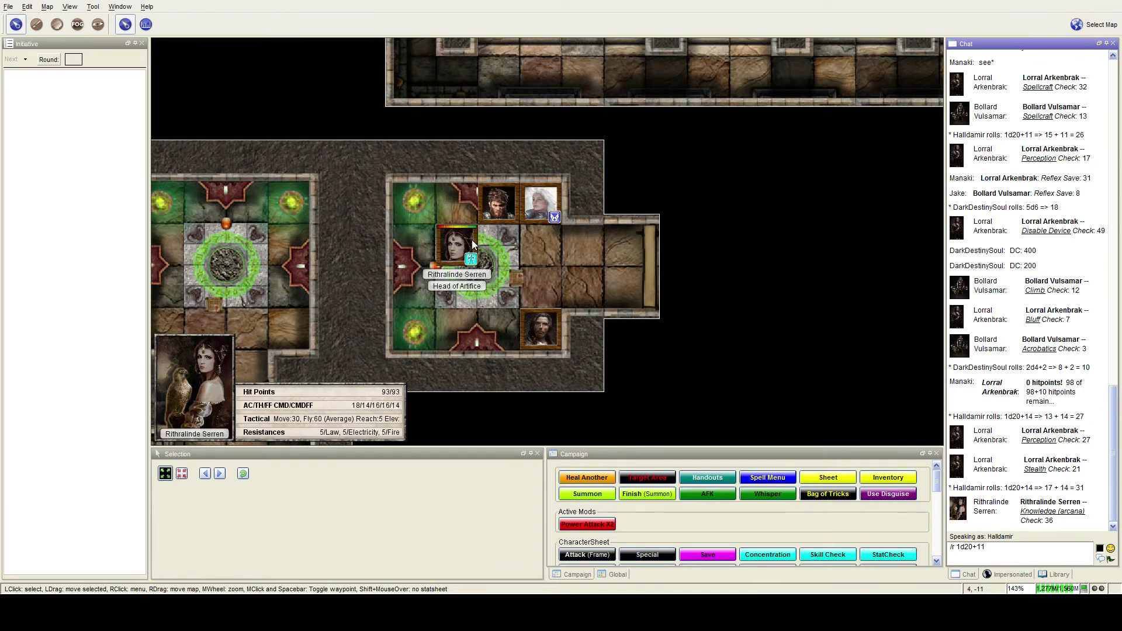
# Send the 1d20+11 roll (14) and post Rithralinde Serren's Will save of 14.
pyautogui.press('Return')
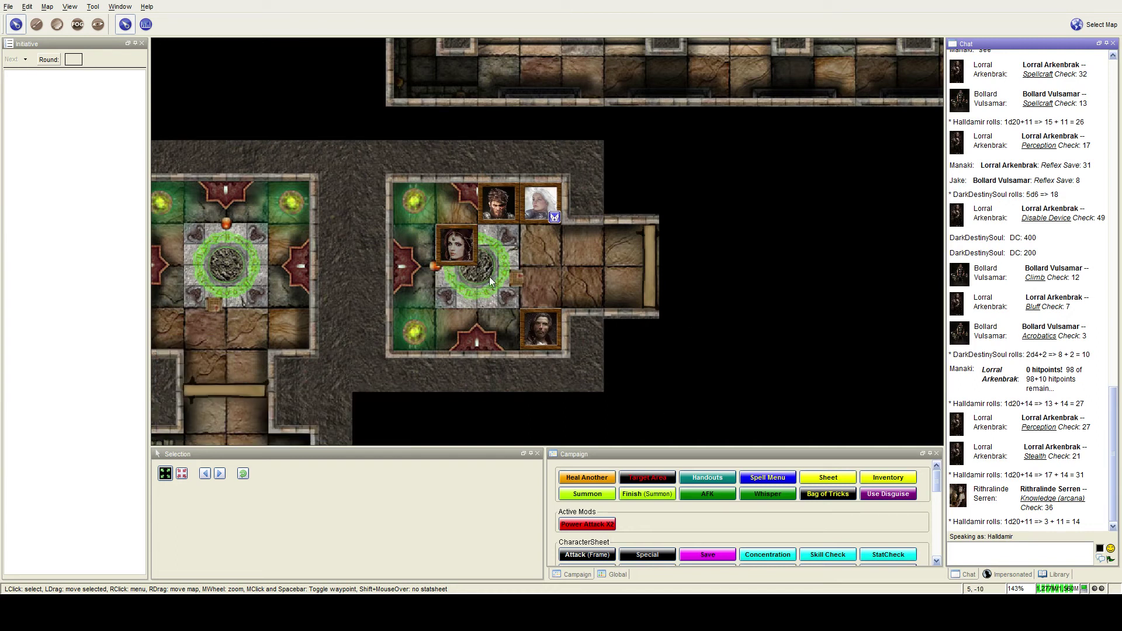
pyautogui.click(456, 246)
pyautogui.click(706, 554)
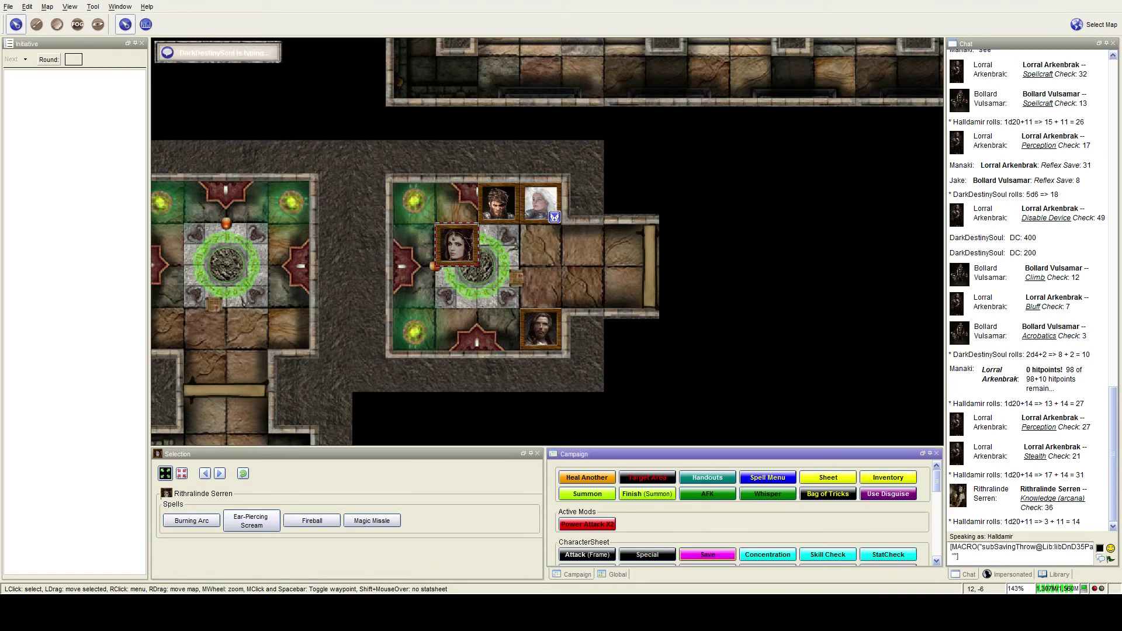
pyautogui.press('Return')
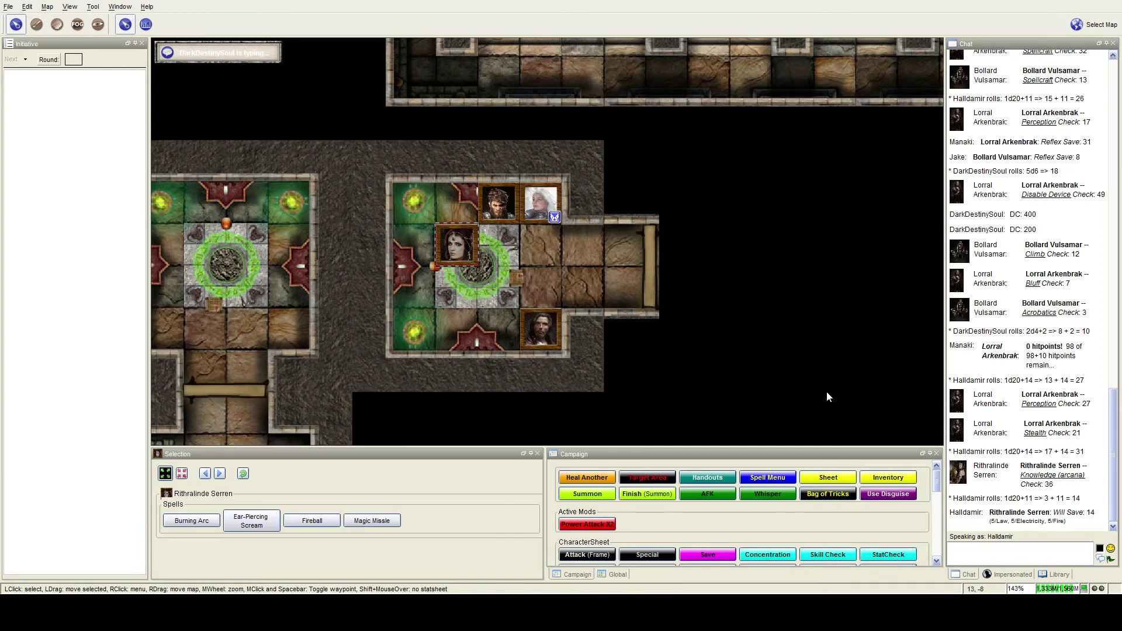
pyautogui.rightClick(1093, 517)
pyautogui.click(960, 466)
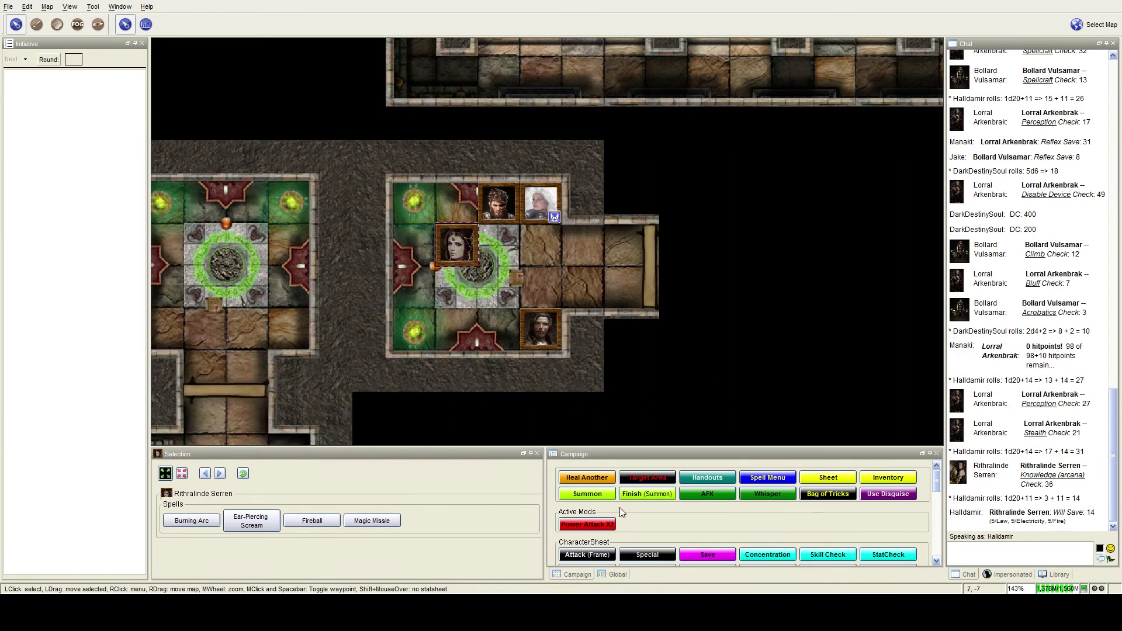
pyautogui.scroll(-3, 651, 523)
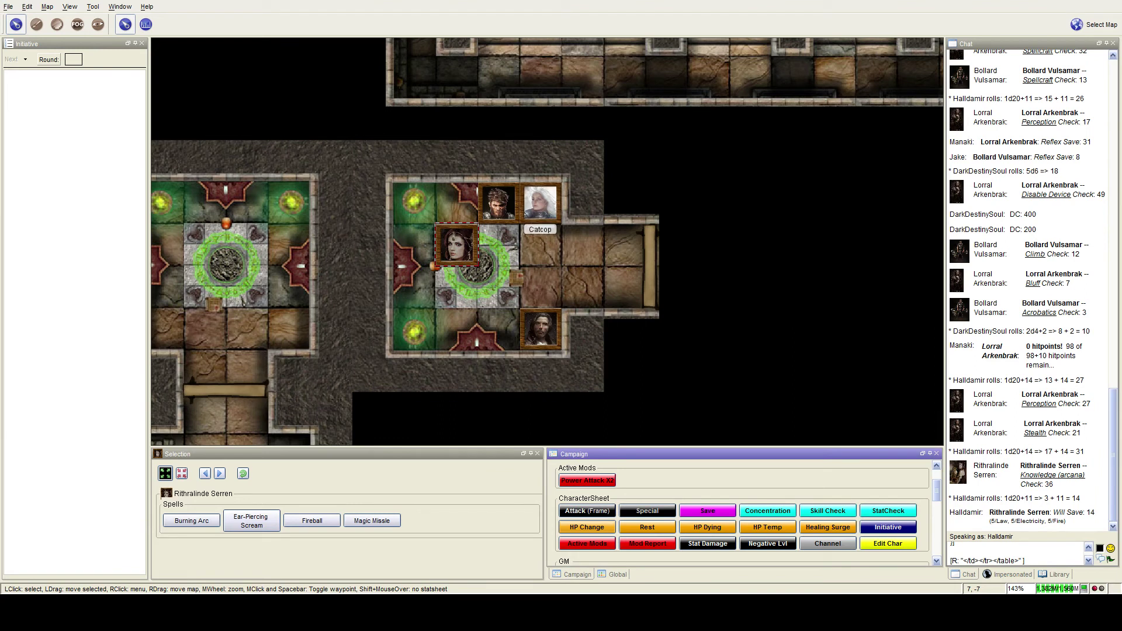
# Shift the white-haired token two squares left and heal Rithralinde Serren 44, to 45/93 HP.
pyautogui.moveTo(541, 204); pyautogui.dragTo(457, 204)
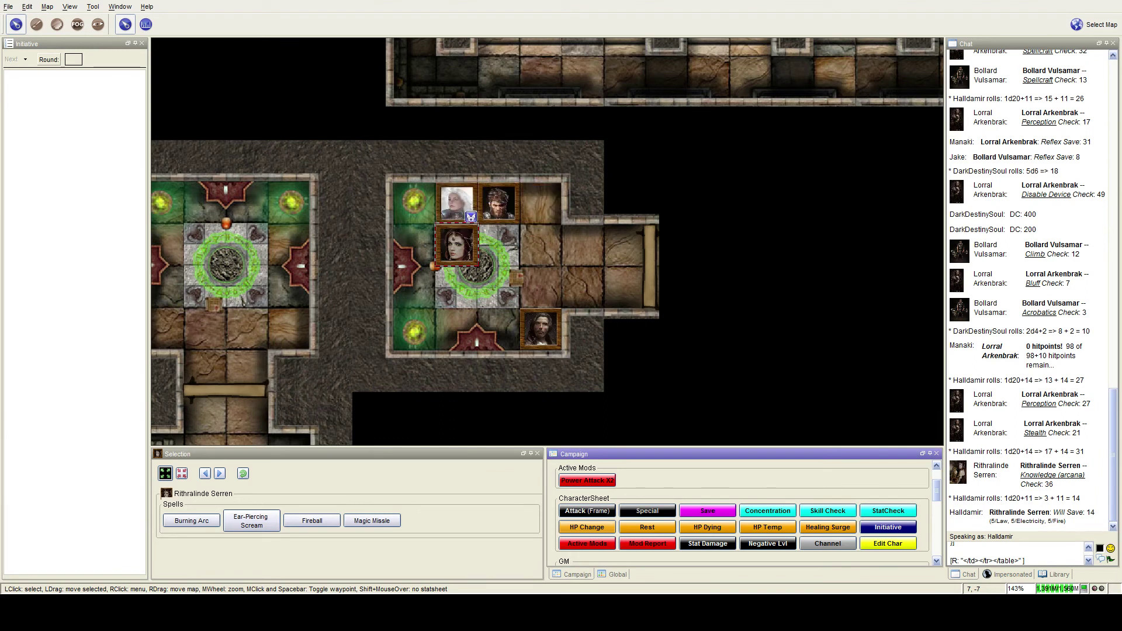
pyautogui.click(453, 250)
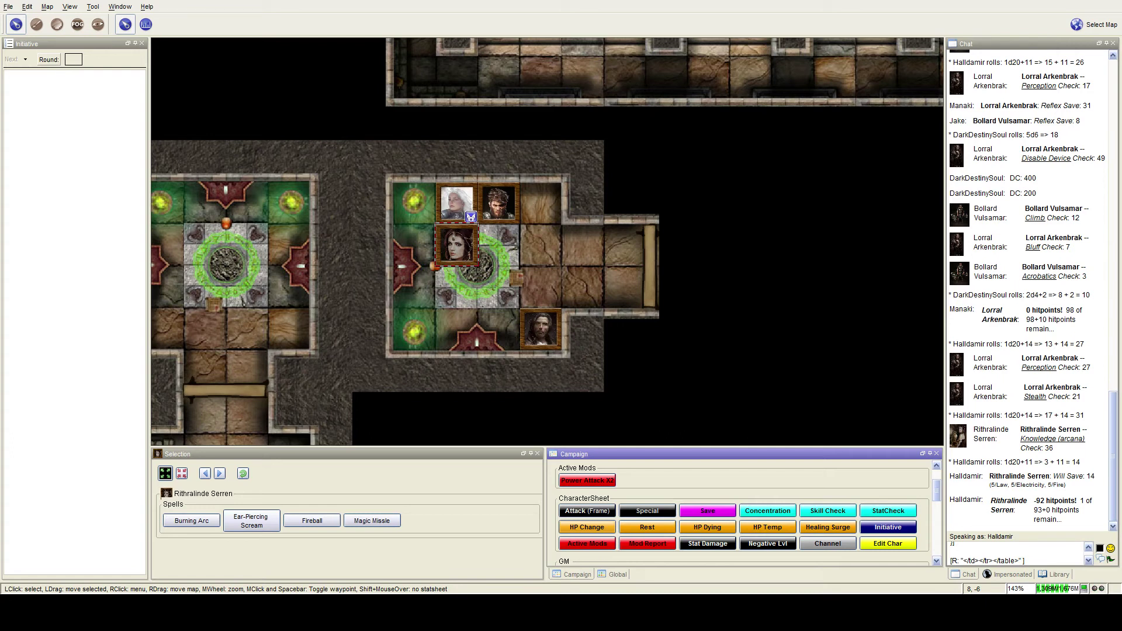
pyautogui.click(563, 273)
pyautogui.moveTo(456, 245)
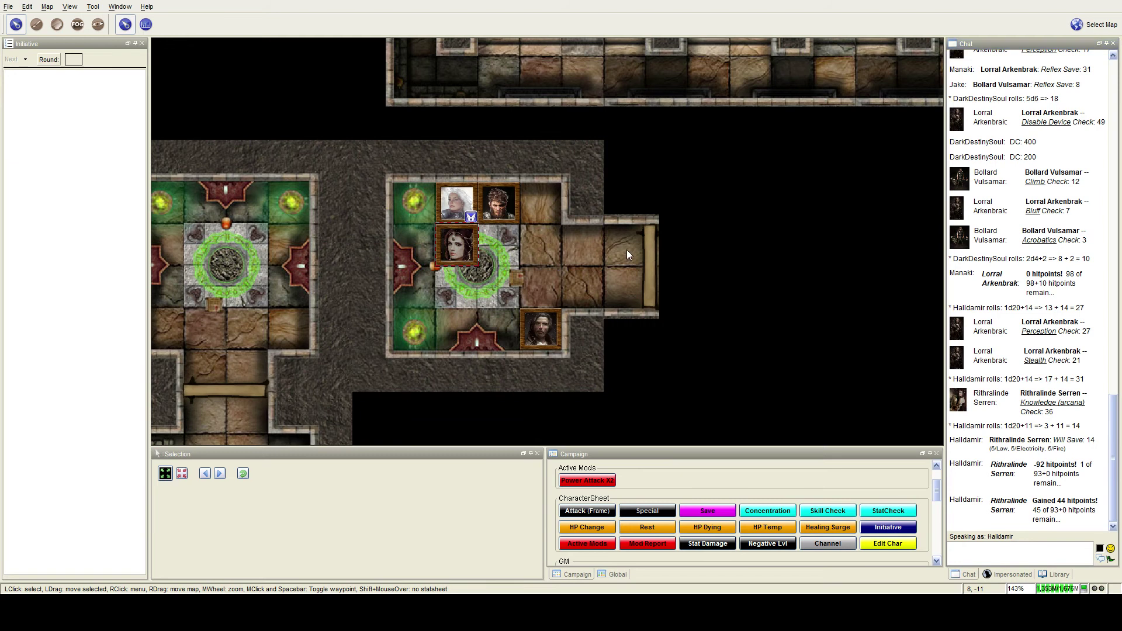
pyautogui.click(459, 245)
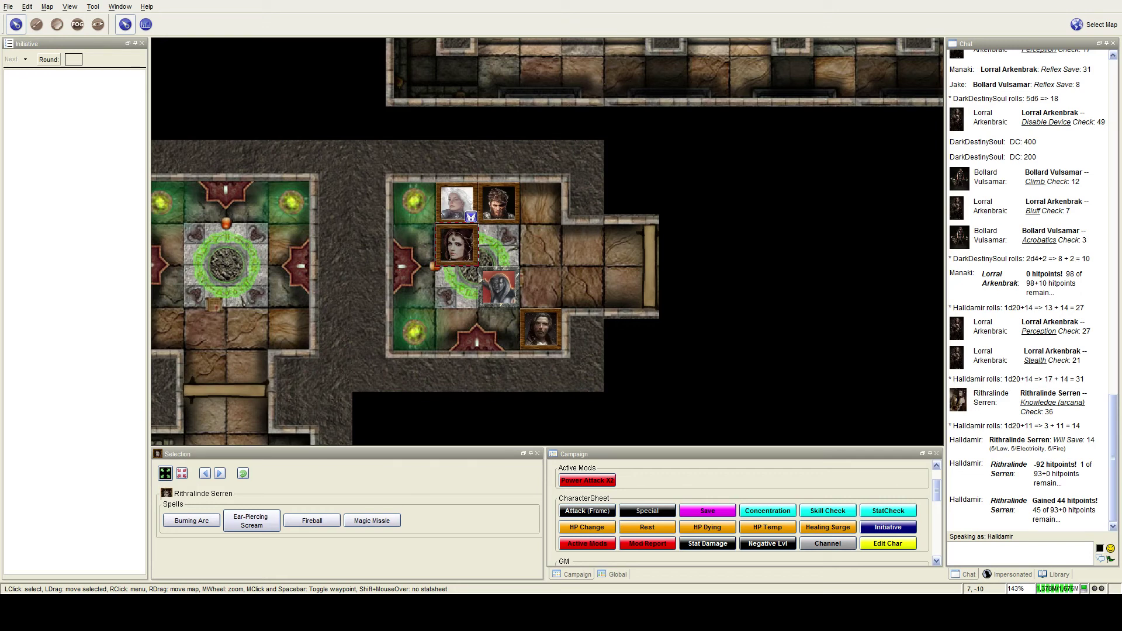
# Clear the token selection before the combatants go into initiative.
pyautogui.click(588, 268)
pyautogui.moveTo(456, 245)
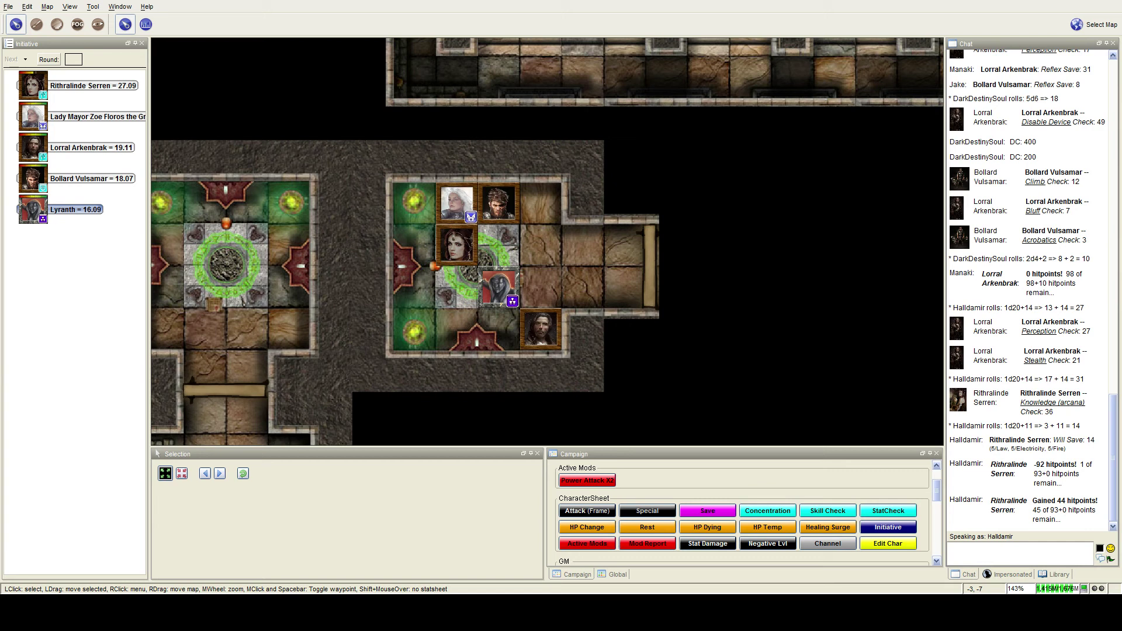
# Roll Rithralinde Serren's Knowledge (the planes) check and start initiative round 1 on her turn.
pyautogui.click(455, 243)
pyautogui.click(823, 512)
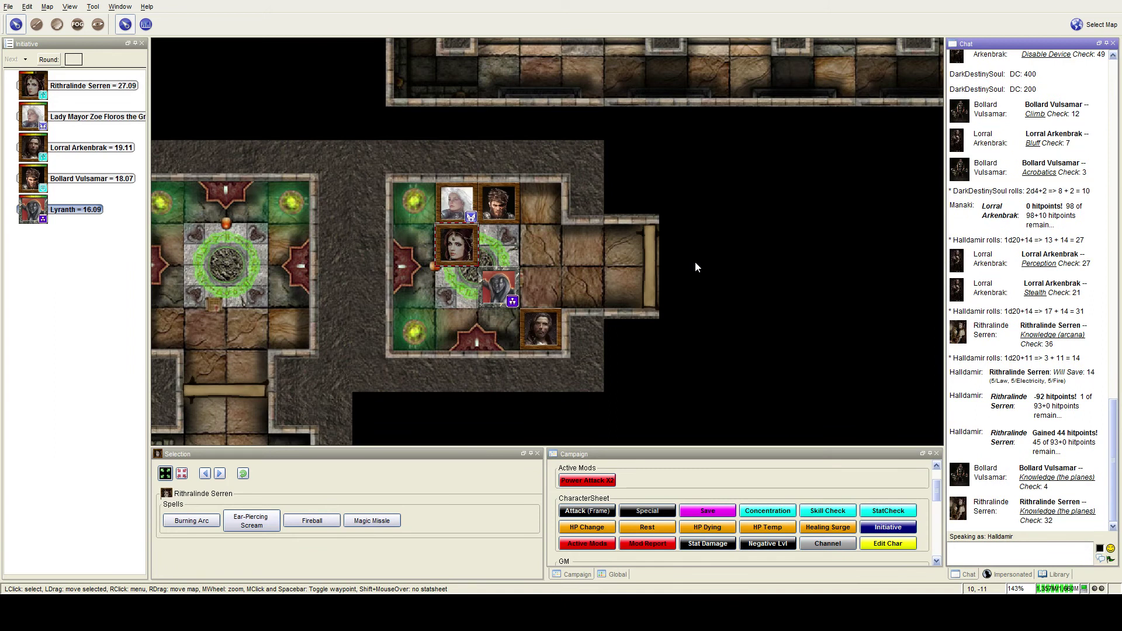
pyautogui.click(596, 274)
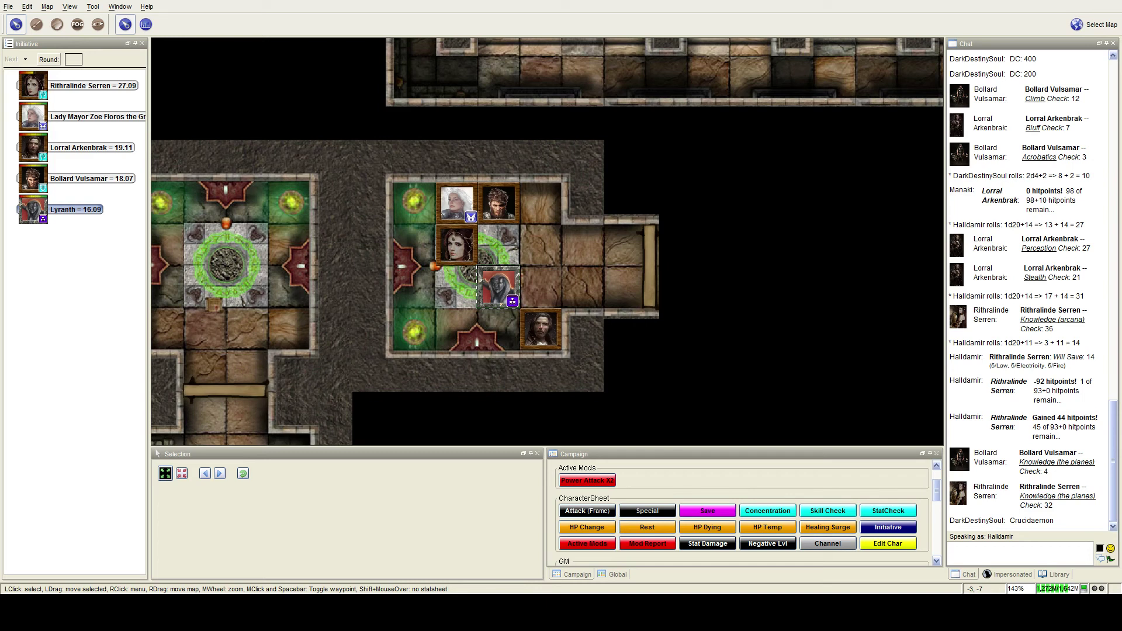
pyautogui.click(13, 59)
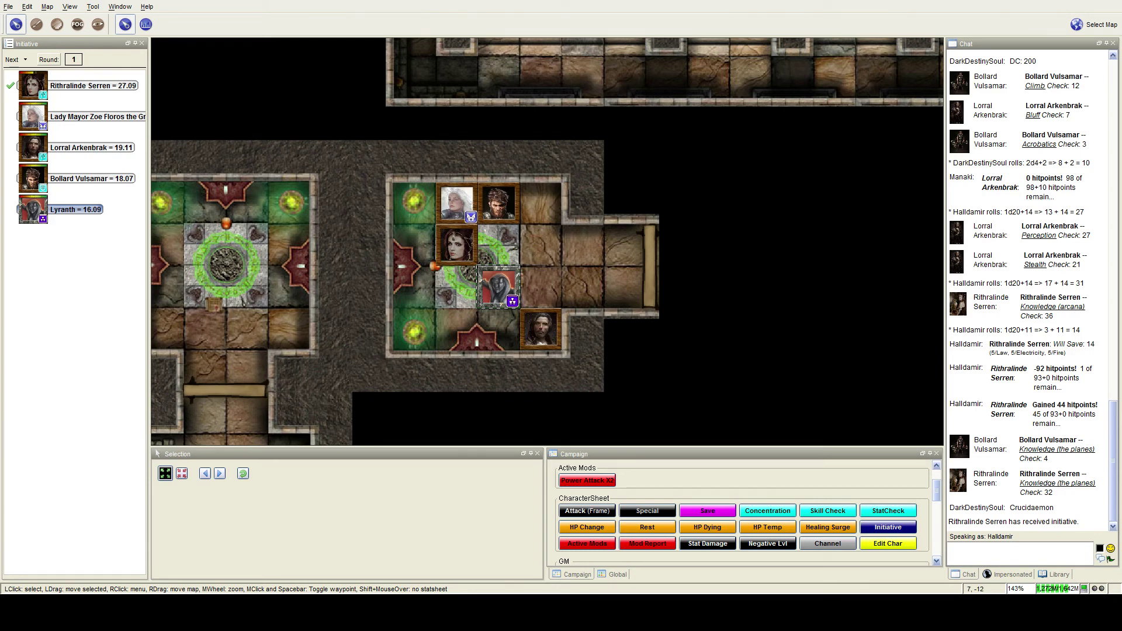
pyautogui.click(583, 242)
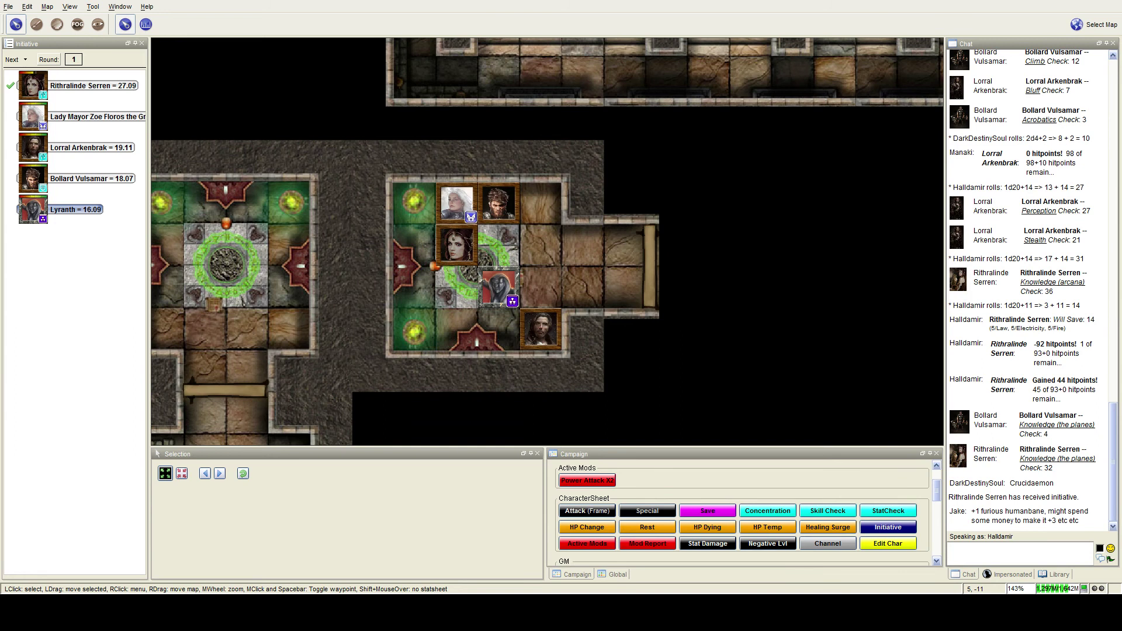
pyautogui.moveTo(456, 247)
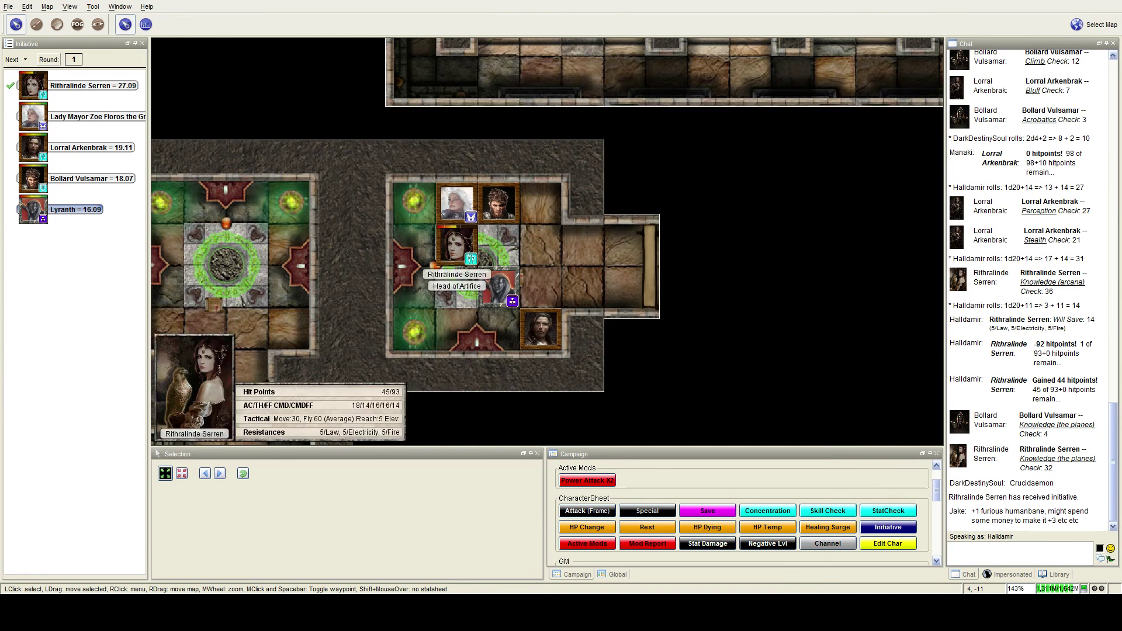
# Select Rithralinde Serren's token, then clear the selection.
pyautogui.click(456, 249)
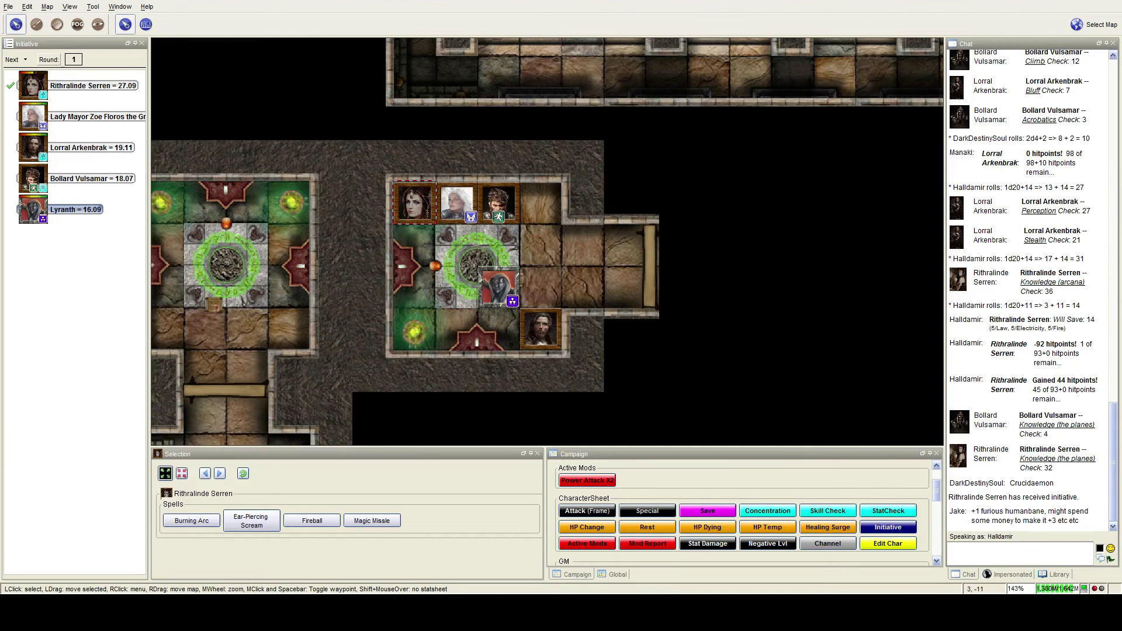
pyautogui.click(454, 234)
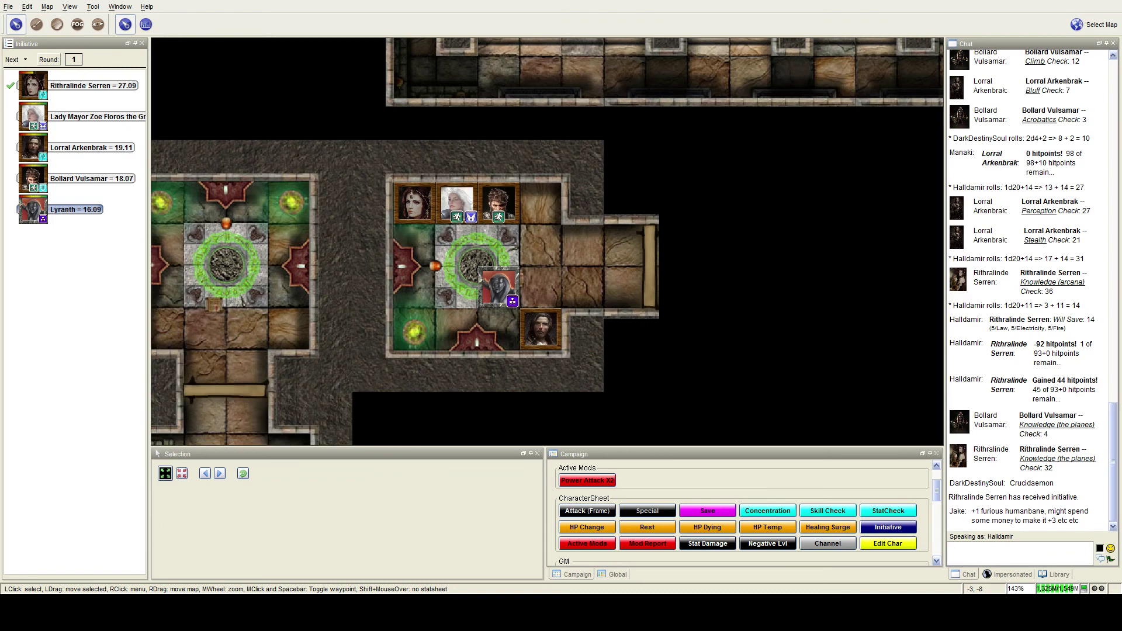
pyautogui.click(413, 203)
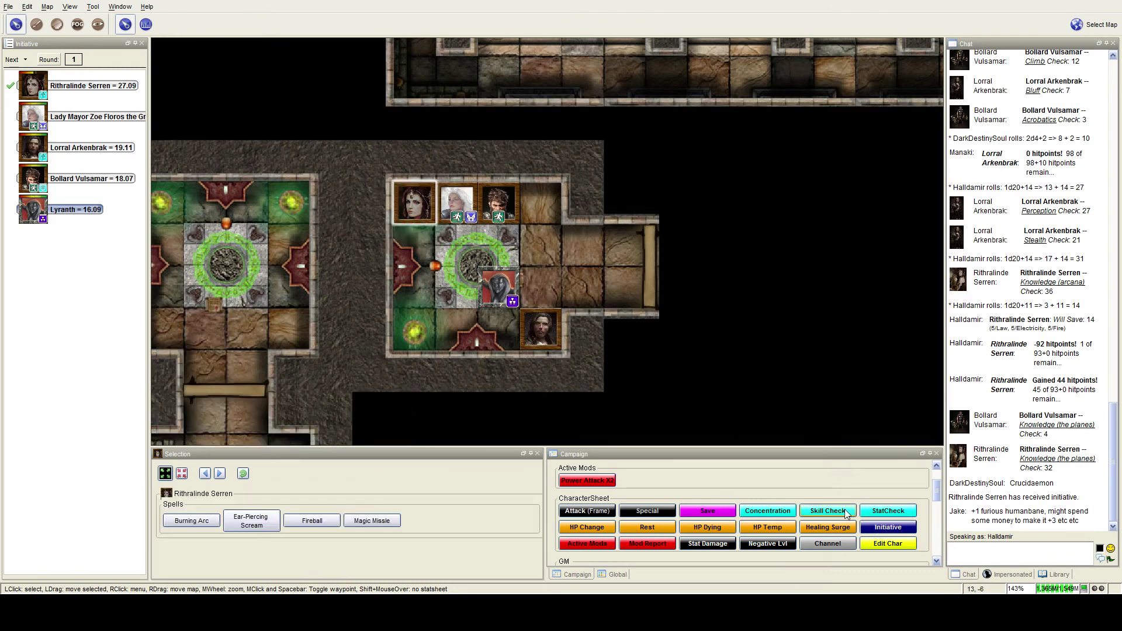
pyautogui.moveTo(540, 329)
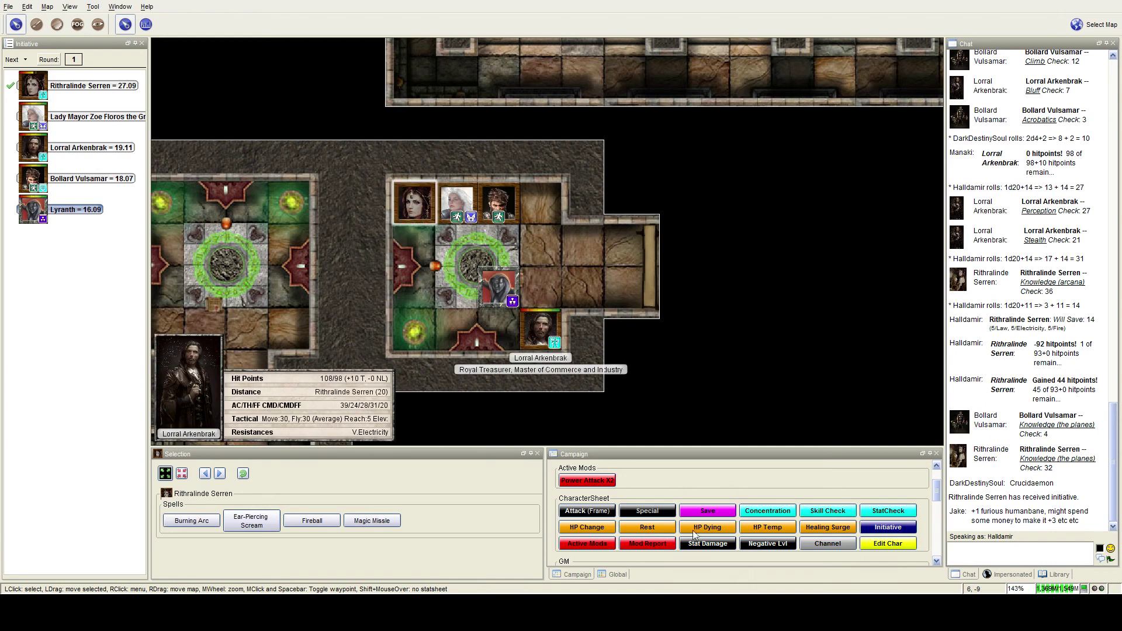
pyautogui.scroll(-2, 665, 497)
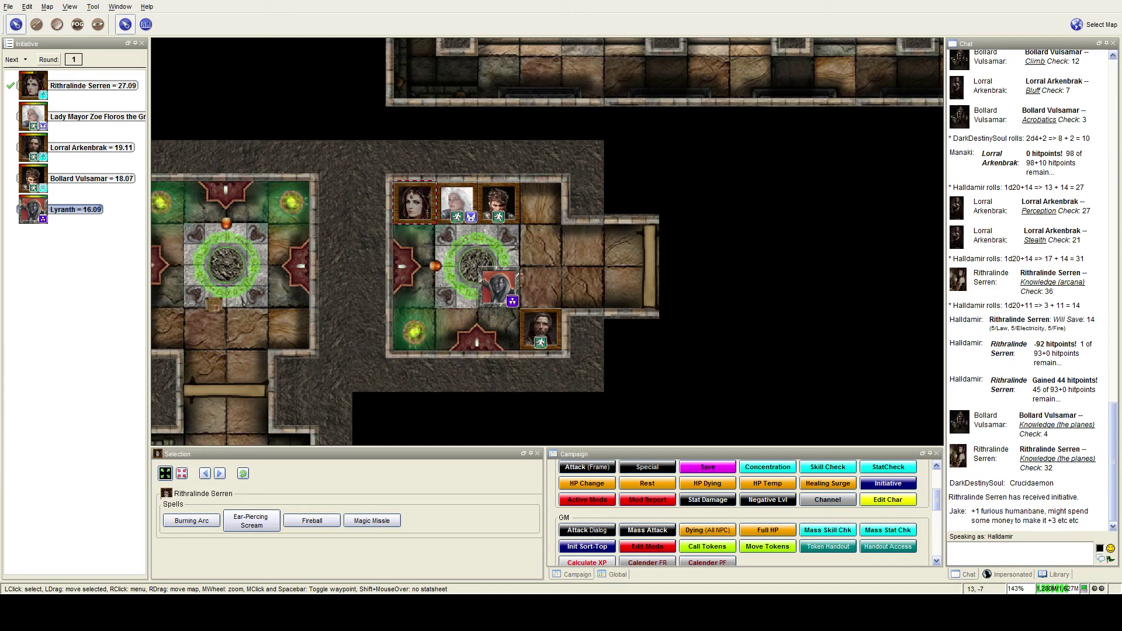
# Roll Halldamir's 5d4+5 magic missile damage in chat, totalling 22.
pyautogui.click(1009, 546)
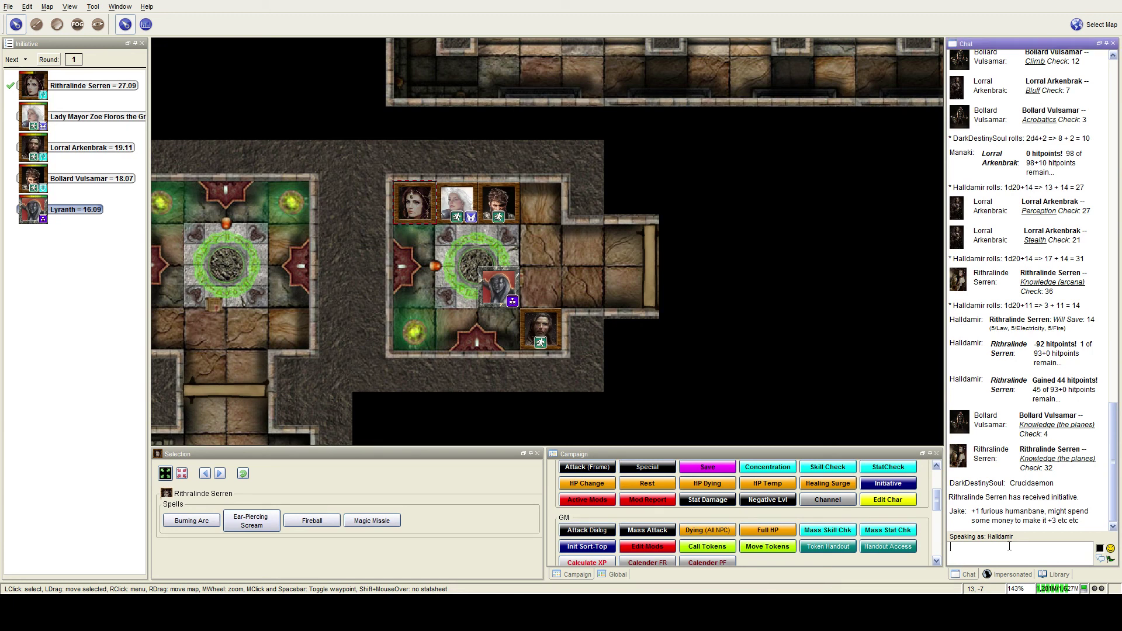
pyautogui.write('5d')
pyautogui.write('4+')
pyautogui.write('5')
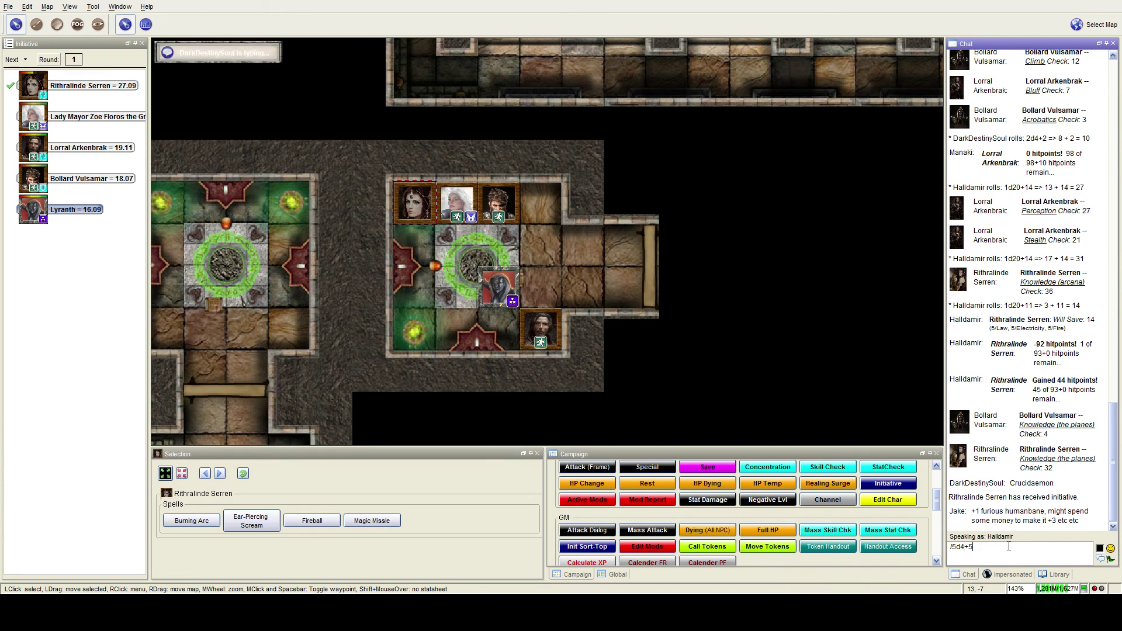
pyautogui.press('Return')
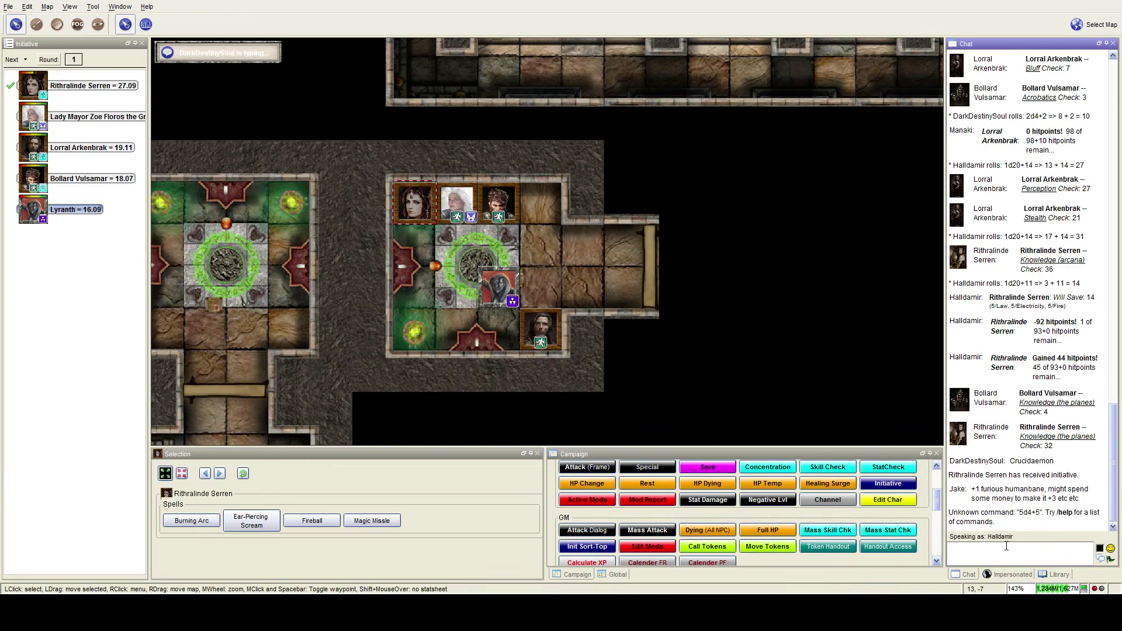
pyautogui.press('Up')
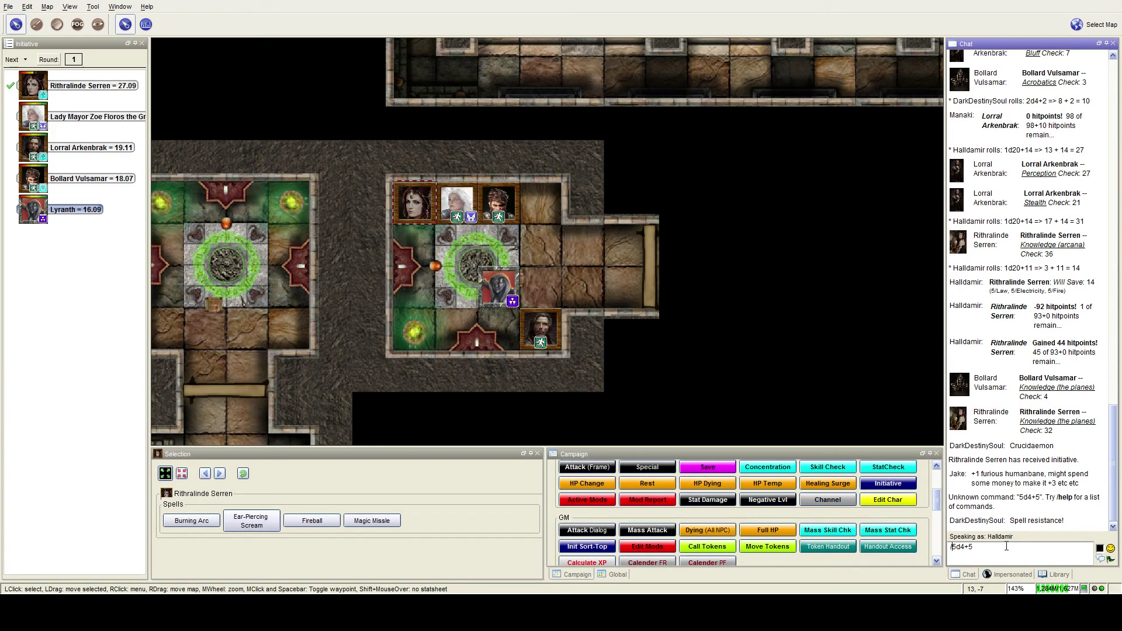
pyautogui.write('roll')
pyautogui.press('Return')
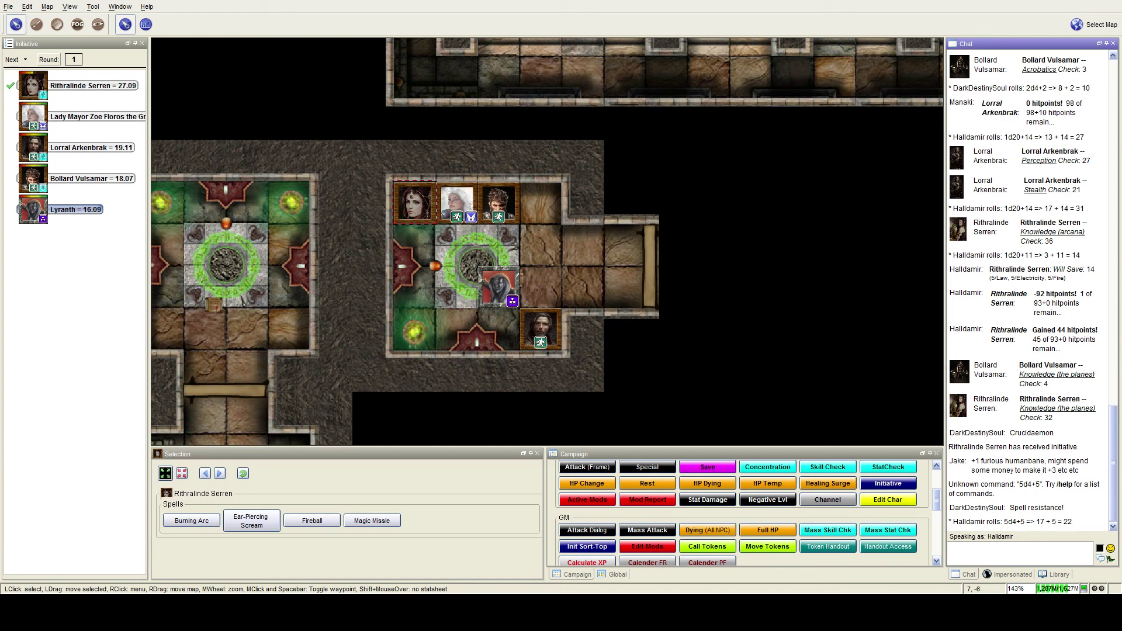
# Roll the 1d20+11+5 spell resistance check in chat, totalling 21.
pyautogui.click(1033, 543)
pyautogui.press('BackSpace')
pyautogui.write('1d20+')
pyautogui.write('11+')
pyautogui.write('5')
pyautogui.press('Return')
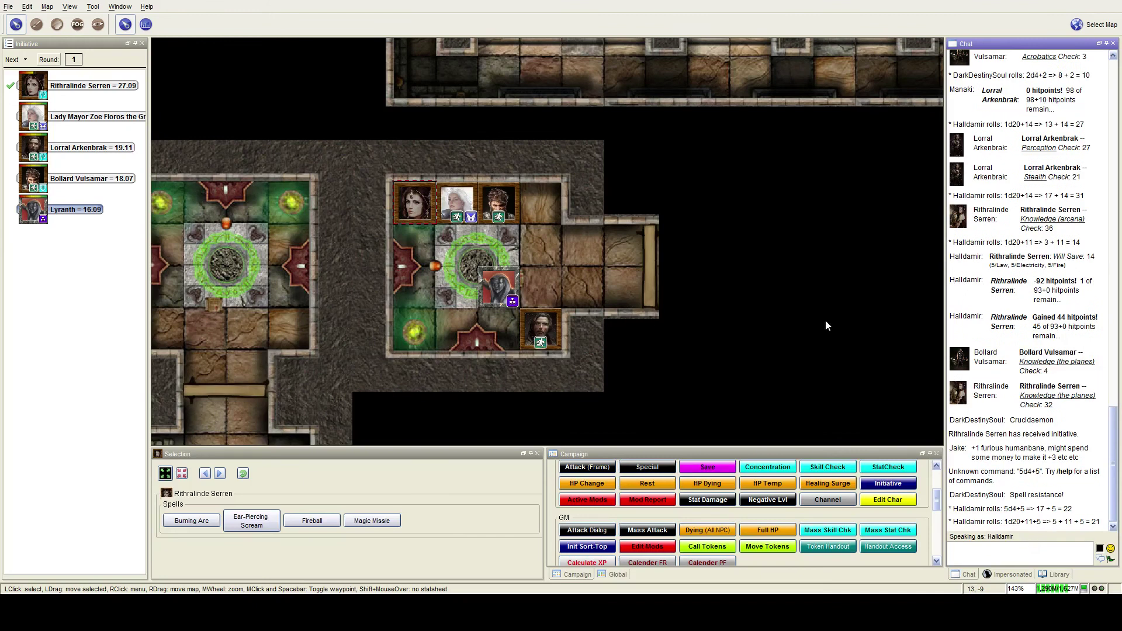
# Deselect tokens and advance initiative to Lady Mayor Zoe Floros the Grand Diplomat.
pyautogui.click(748, 263)
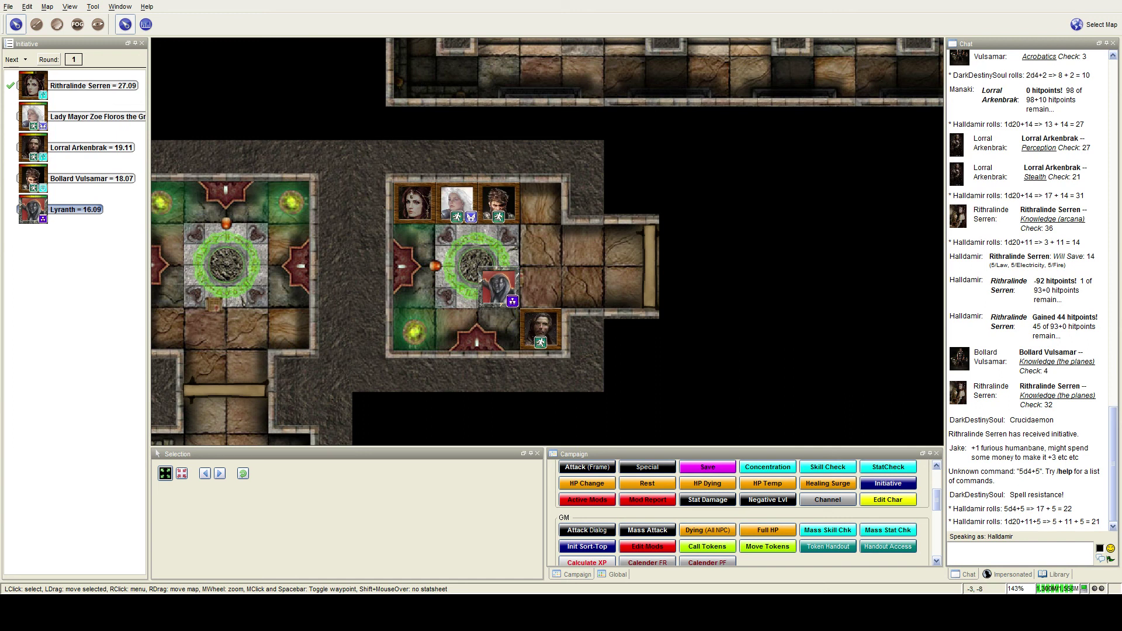
pyautogui.click(888, 483)
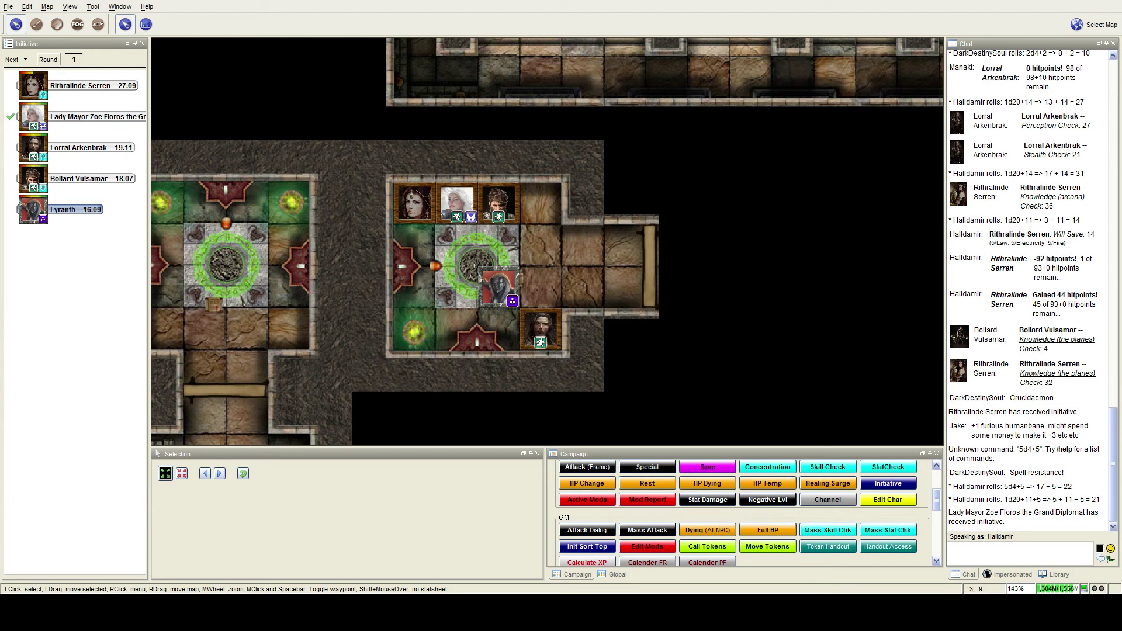
# Heal Rithralinde Serren 36 HP to 81 of 93, then move two tokens one square.
pyautogui.click(414, 203)
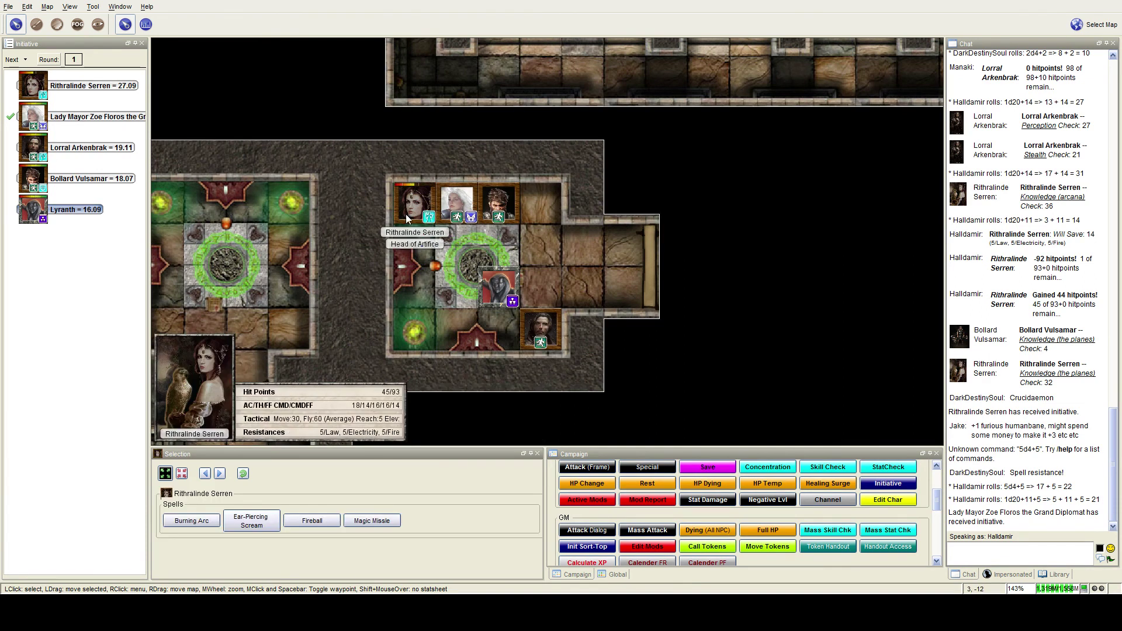
pyautogui.click(597, 489)
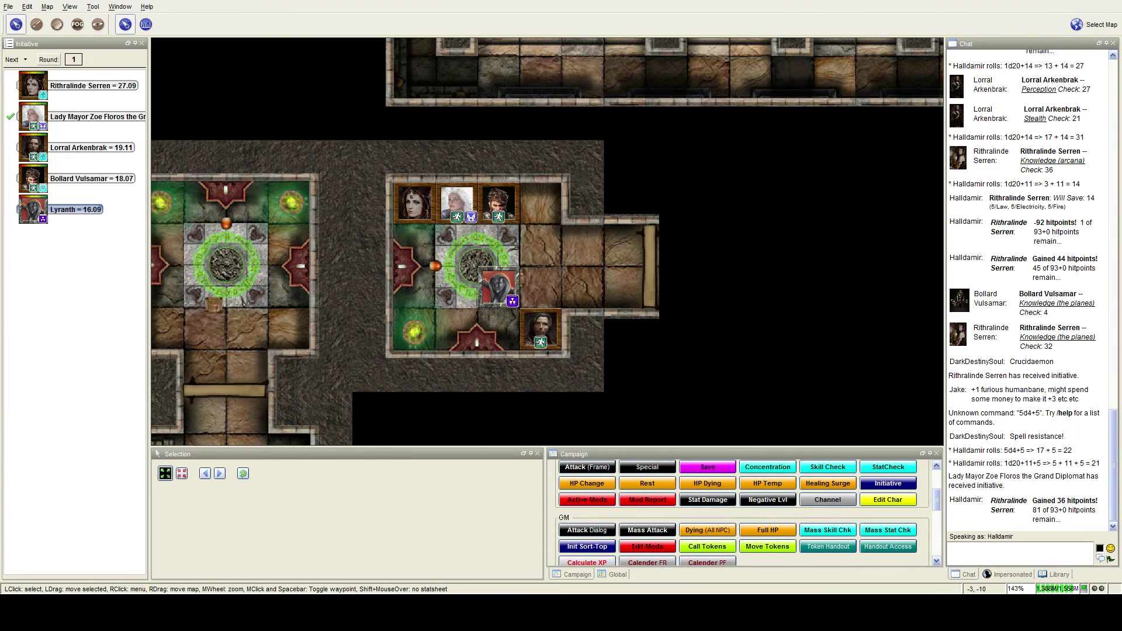
pyautogui.moveTo(457, 201); pyautogui.dragTo(415, 246)
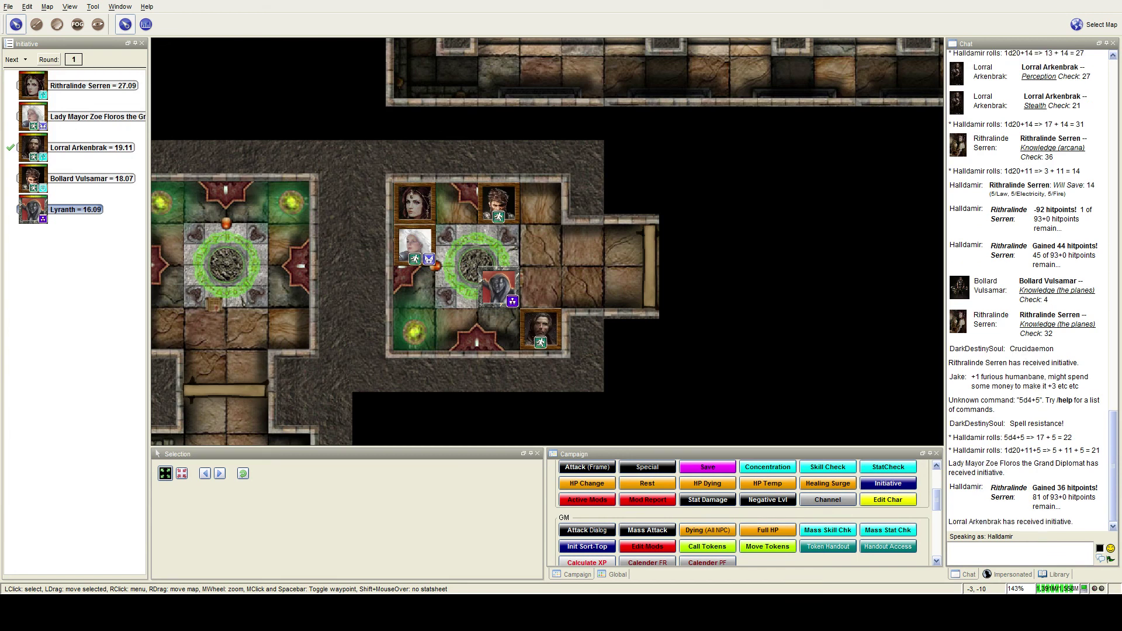
pyautogui.moveTo(540, 332); pyautogui.dragTo(498, 332)
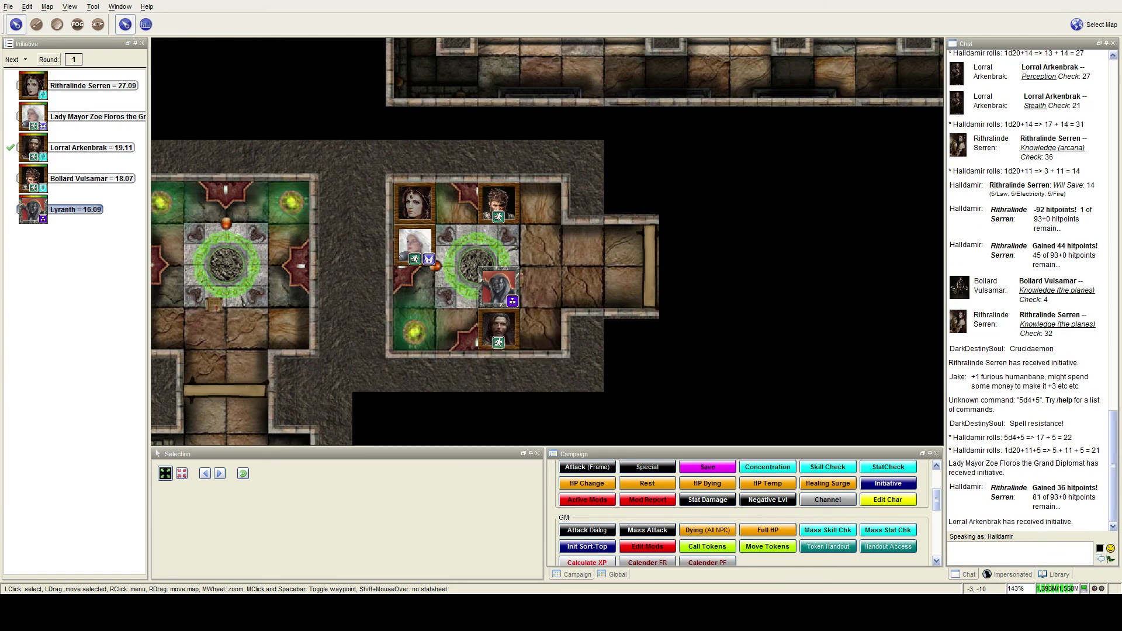